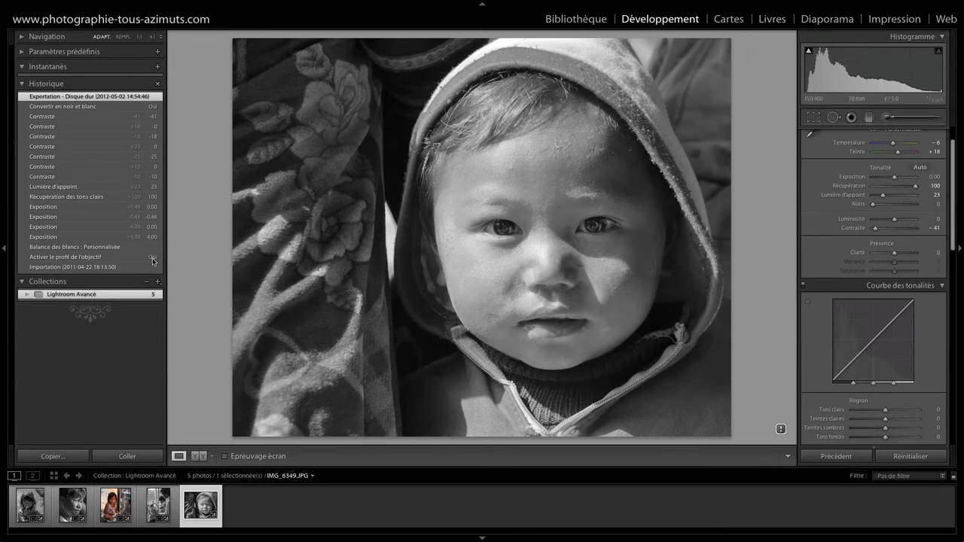
- Roll the portrait's history back to the import, then to the lens-profile correction step
left_click(89, 267)
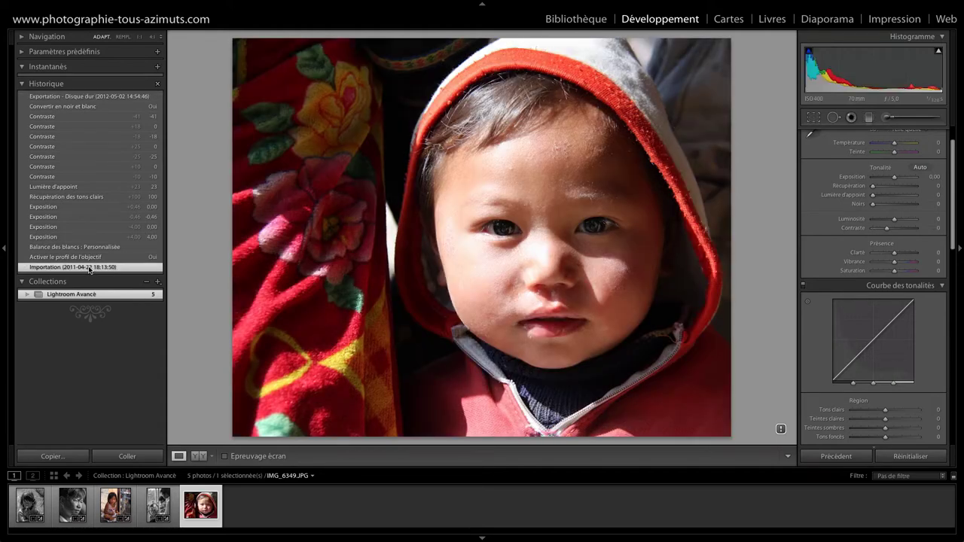
left_click(88, 256)
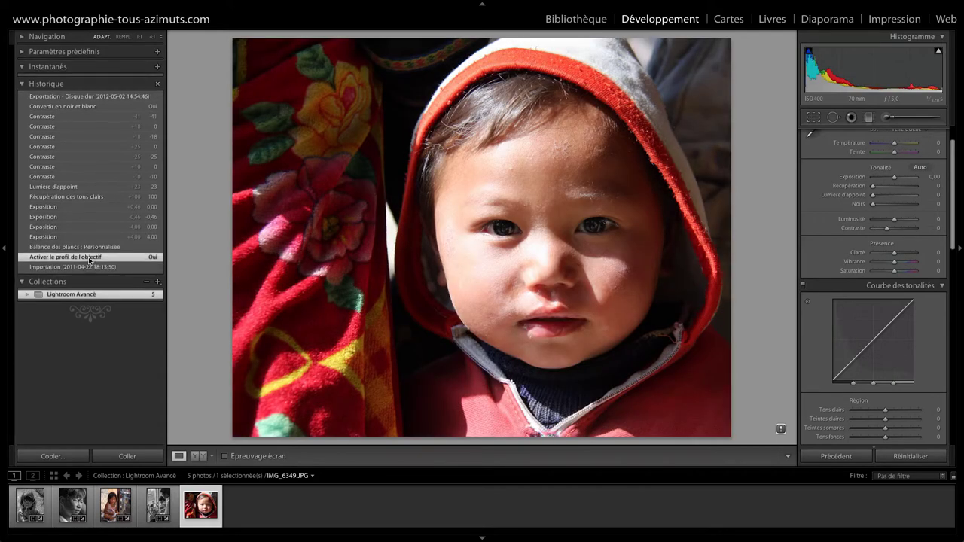
scroll(826, 301, "down", 5)
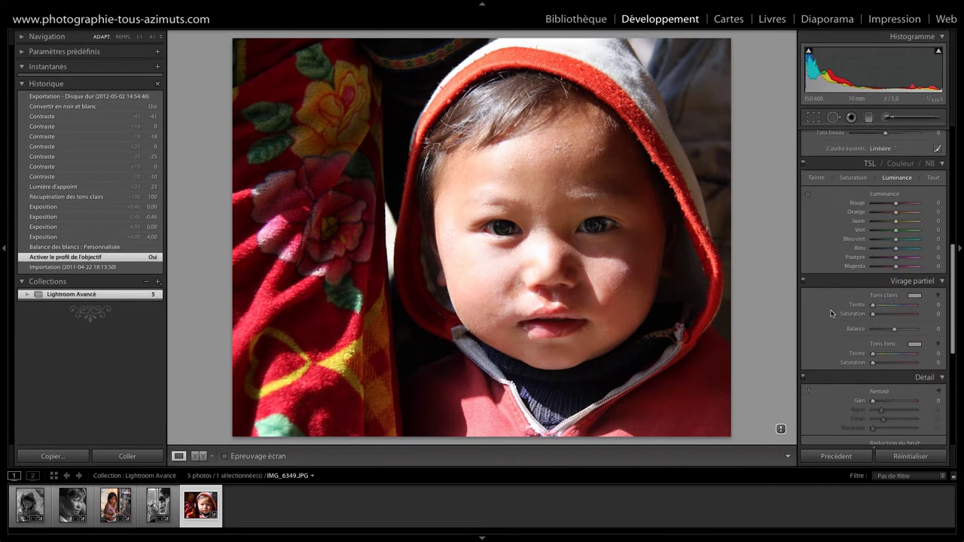
scroll(828, 305, "down", 5)
scroll(831, 313, "down", 5)
scroll(831, 314, "down", 1)
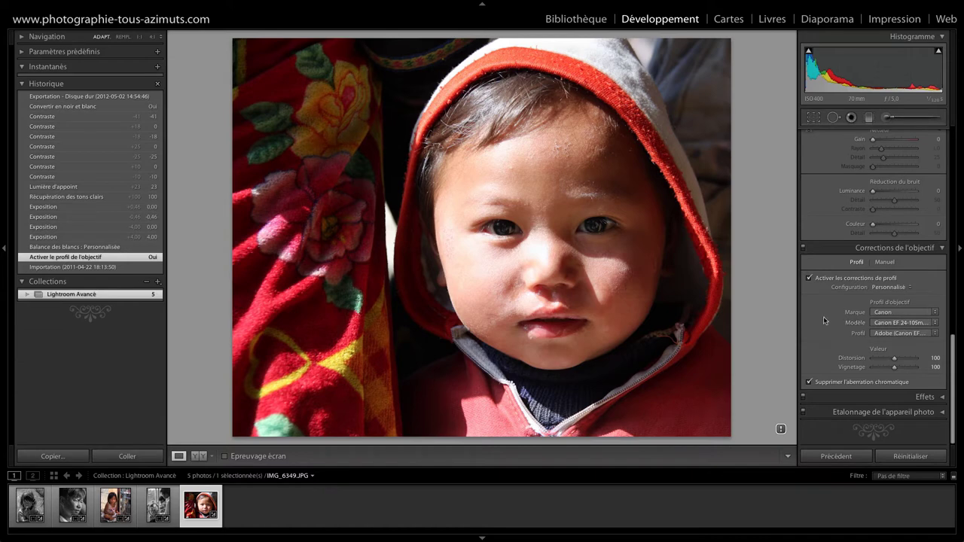
- Visit the Library module, browse its metadata panel, then return to Develop
left_click(588, 21)
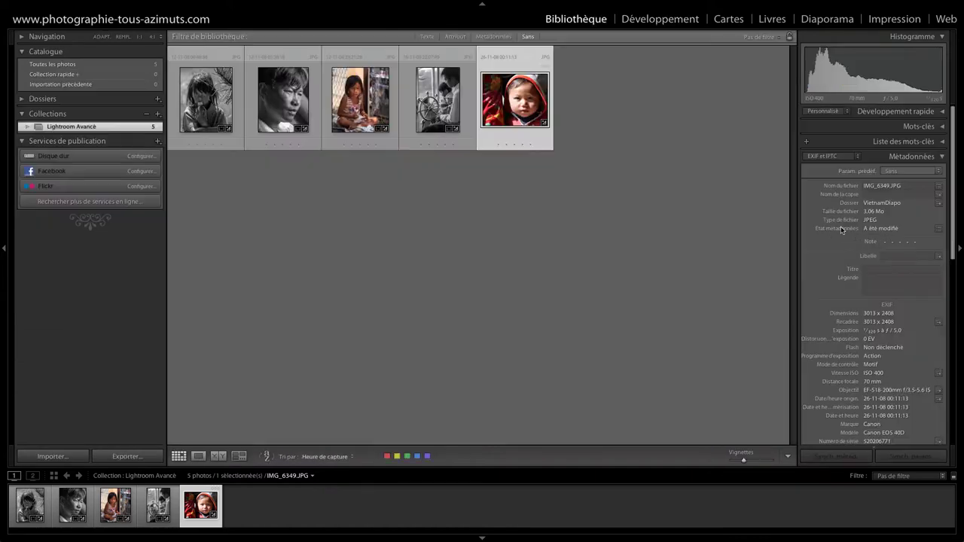
scroll(873, 315, "down", 3)
scroll(872, 316, "down", 2)
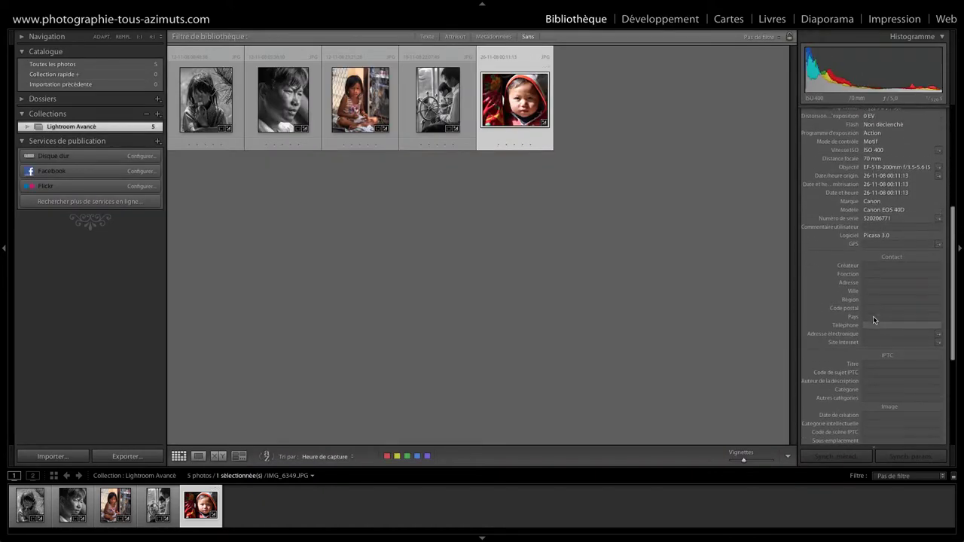
scroll(872, 315, "down", 2)
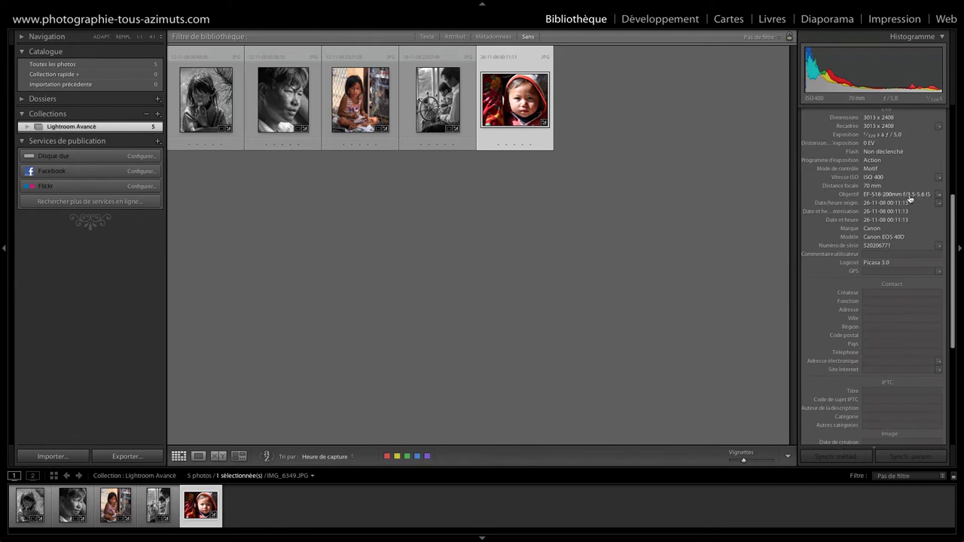
left_click(680, 22)
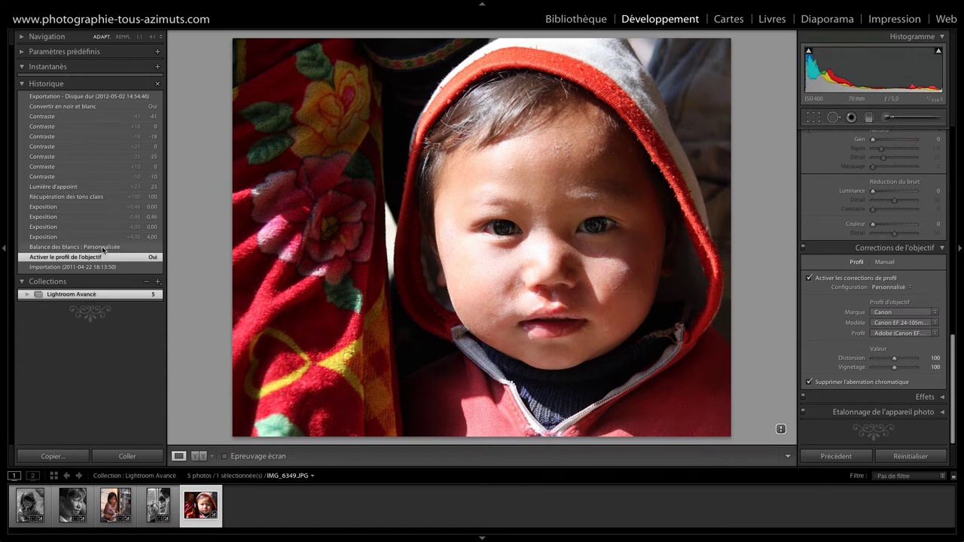
- Preview the custom white balance history step, then go back to the lens-corrected state
scroll(874, 263, "up", 3)
scroll(896, 220, "up", 3)
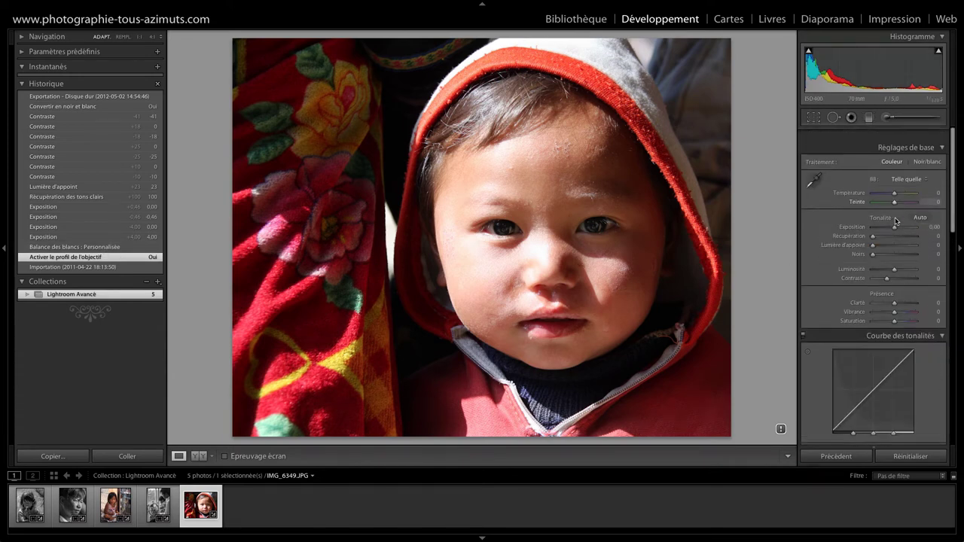
scroll(896, 221, "down", 1)
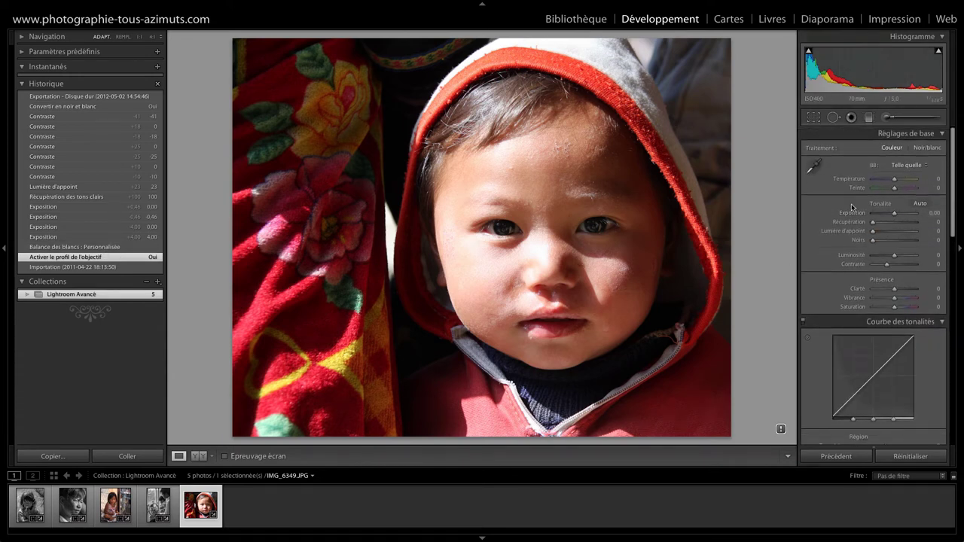
left_click(103, 247)
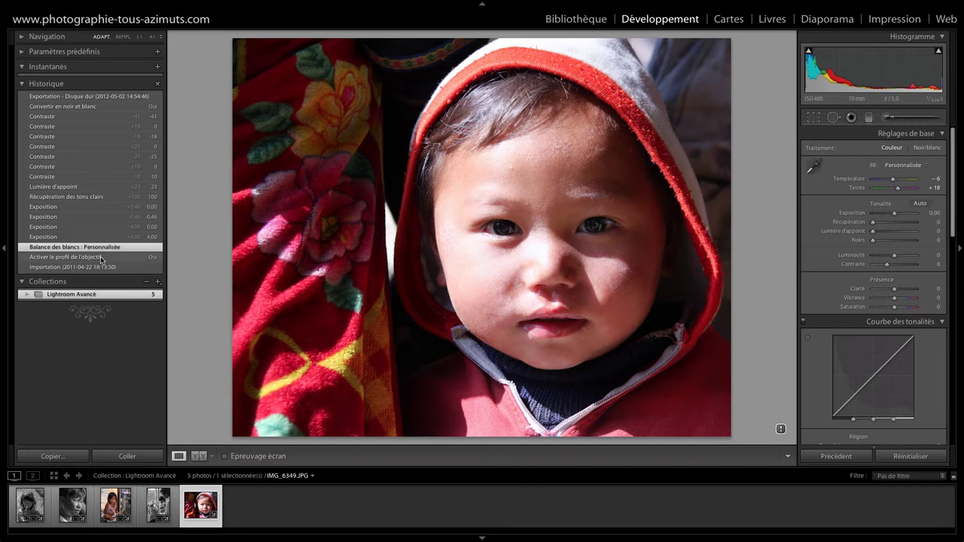
left_click(102, 258)
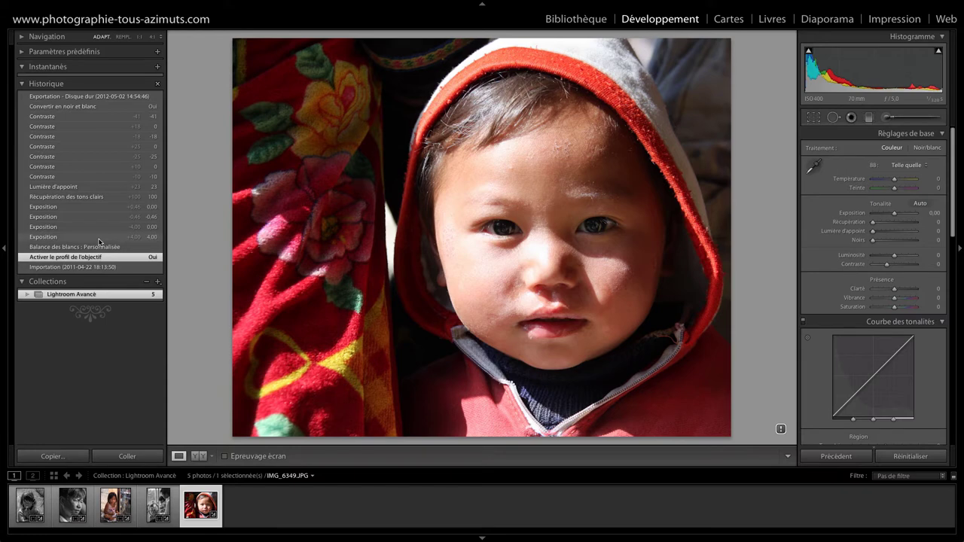
- Step through exposure, recovery 100, fill light 23, contrast -41, black-and-white, and export states
left_click(97, 206)
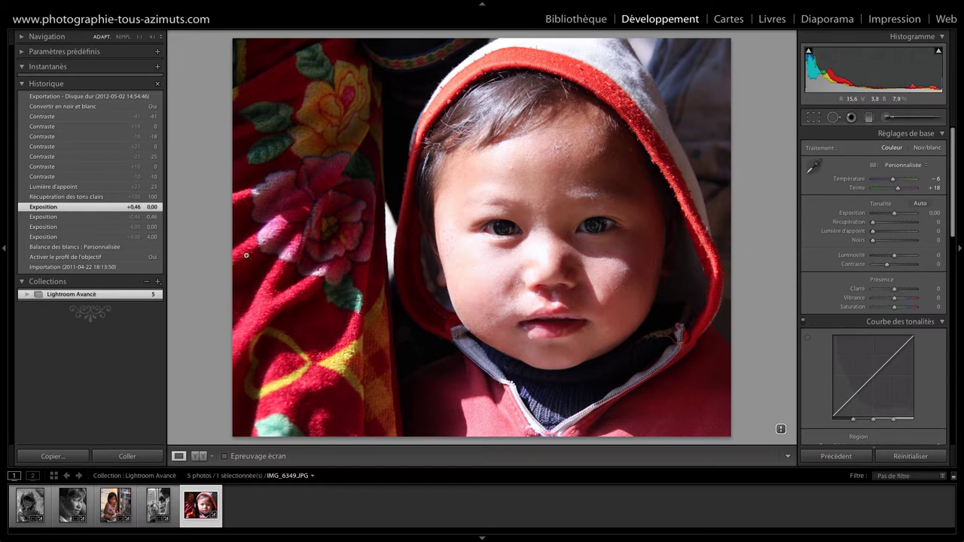
left_click(84, 197)
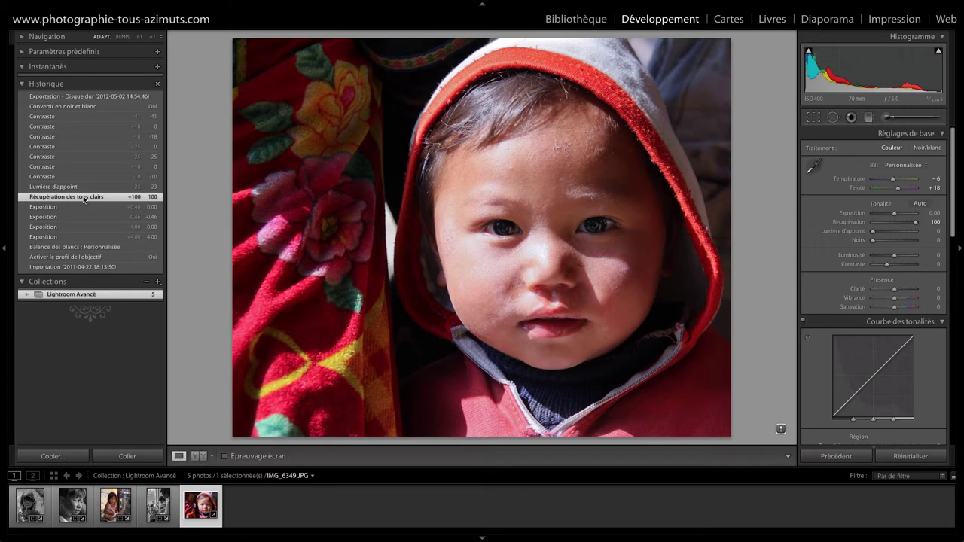
left_click(84, 187)
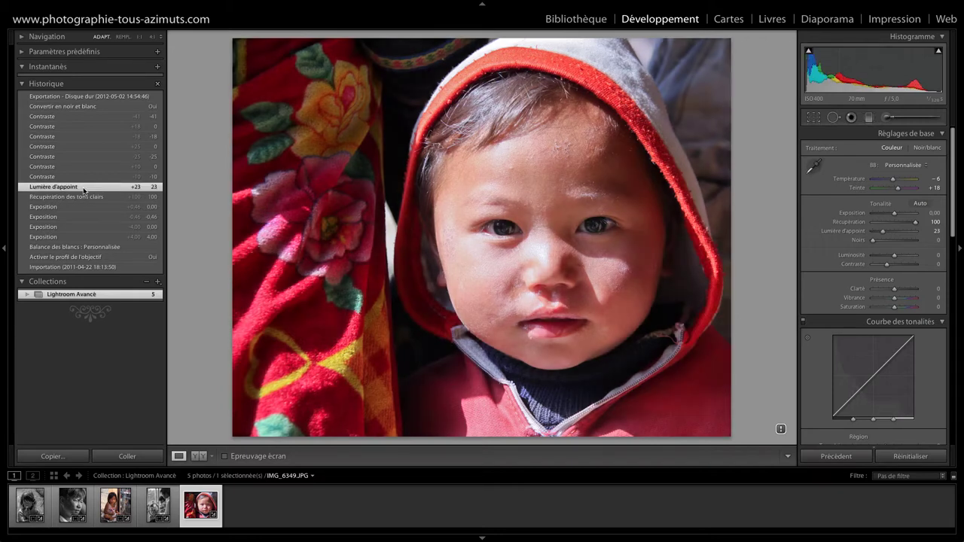
left_click(79, 117)
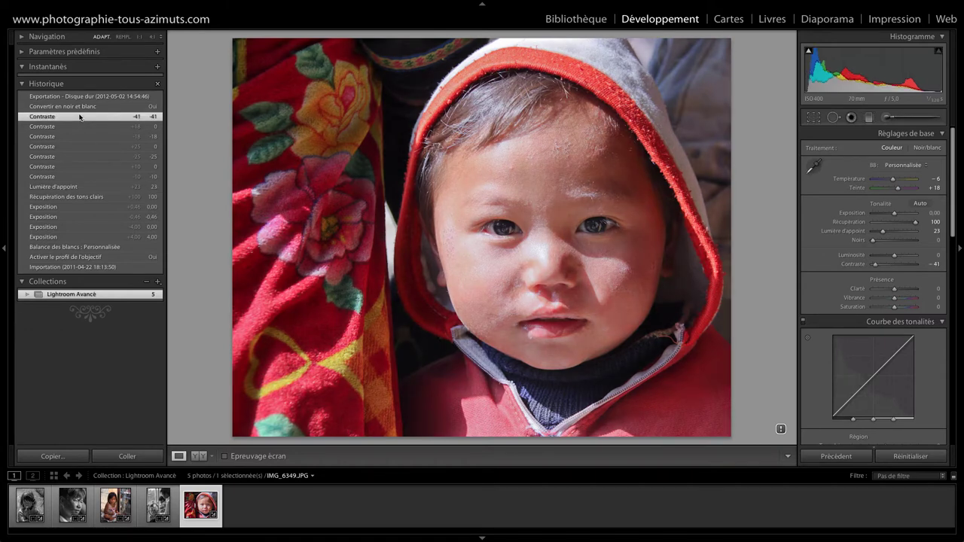
left_click(80, 108)
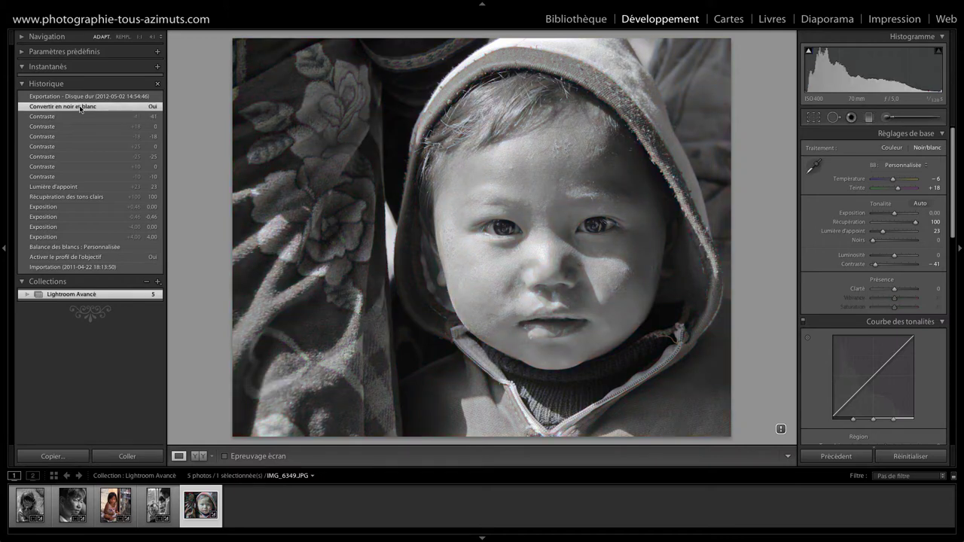
left_click(81, 98)
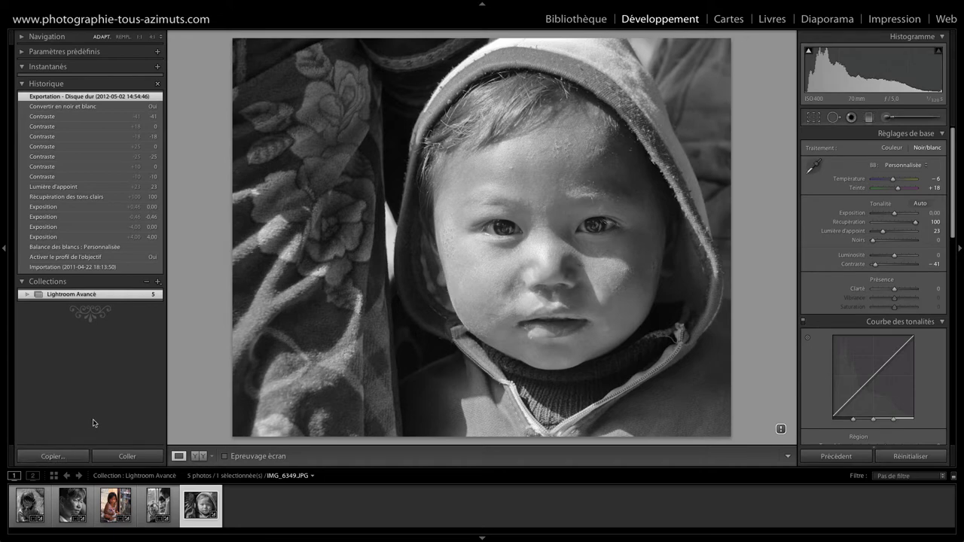
- Reset the develop settings to default, try Highlights at -65, -58, -70, then undo to 0
left_click(910, 456)
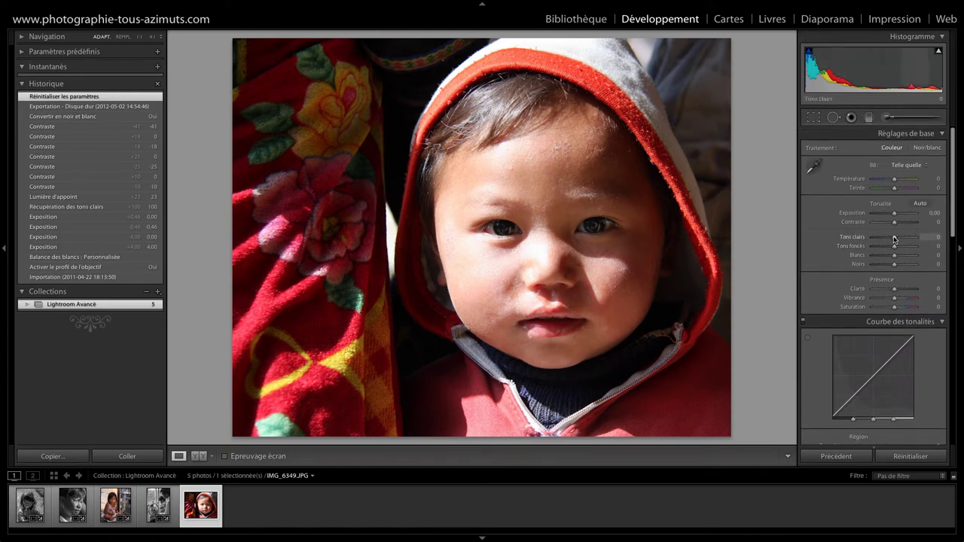
left_click_drag(893, 239, 878, 238)
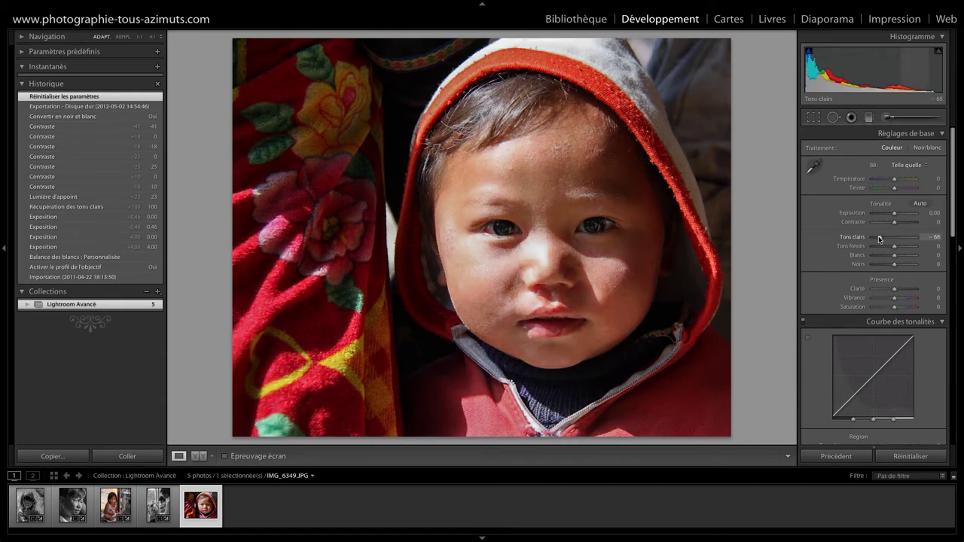
left_click_drag(878, 238, 881, 240)
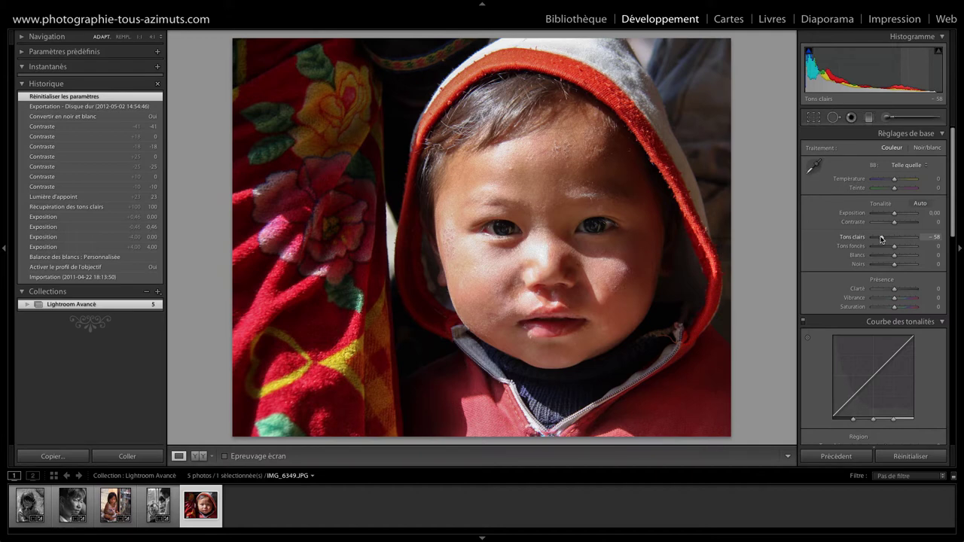
left_click_drag(881, 240, 878, 238)
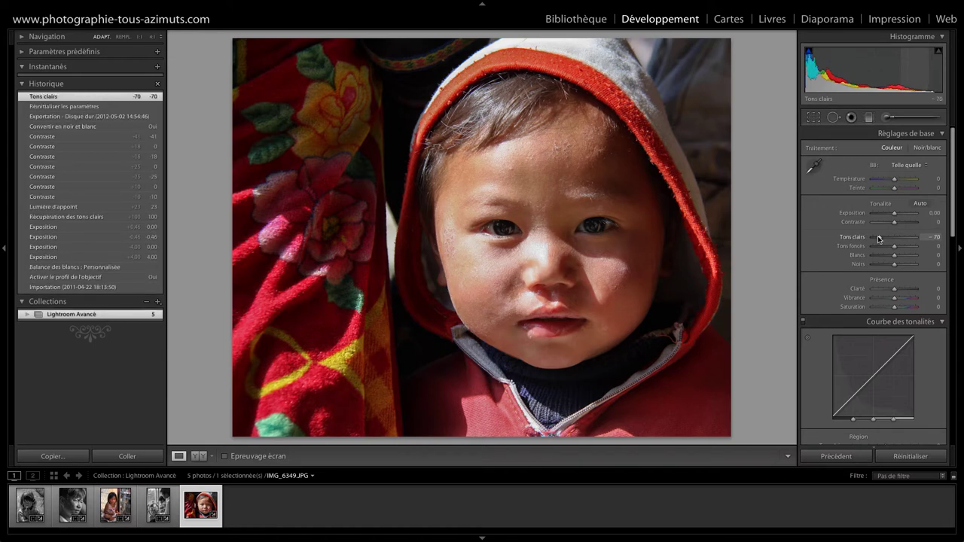
key("ctrl+z")
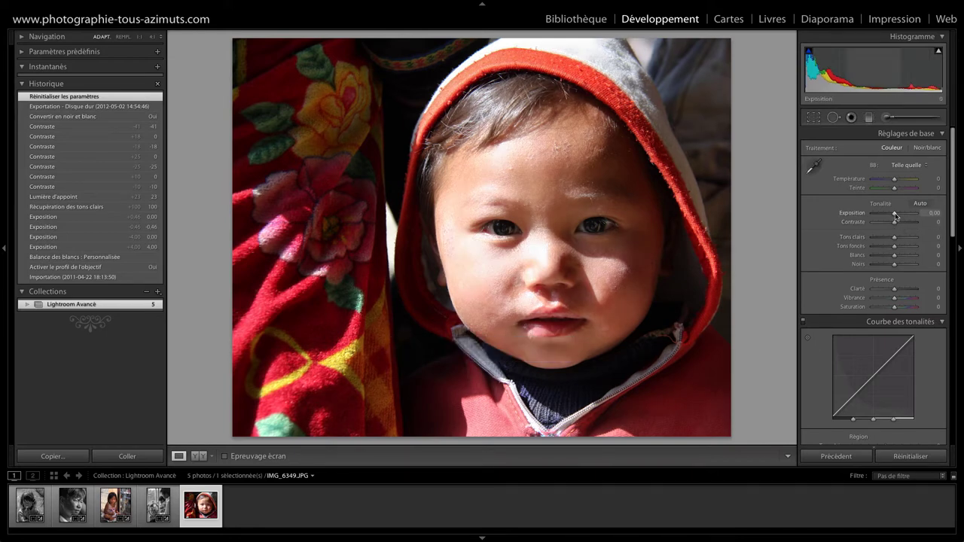
- Try lowering Exposure to -0.90, reset it to 0.00, and set Highlights to -48
left_click_drag(895, 213, 892, 216)
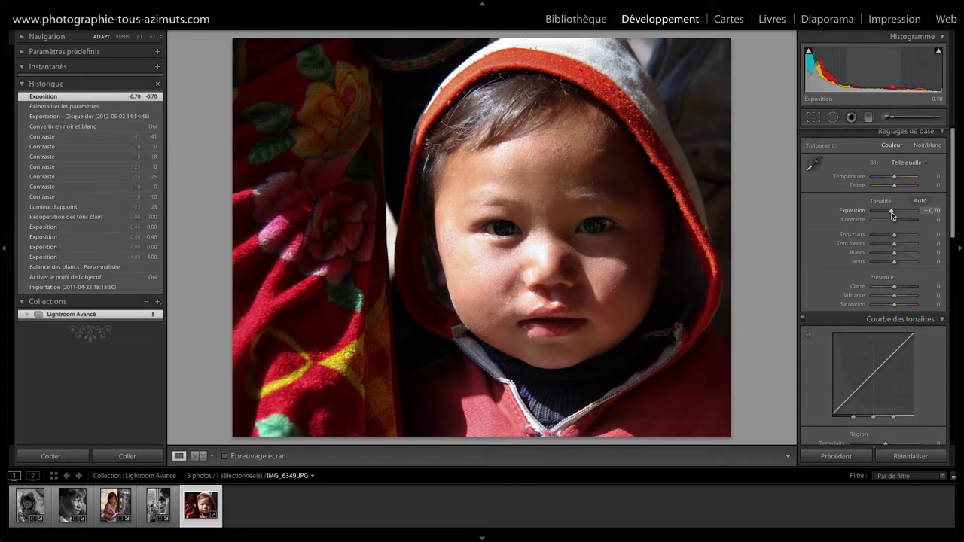
left_click_drag(891, 213, 890, 214)
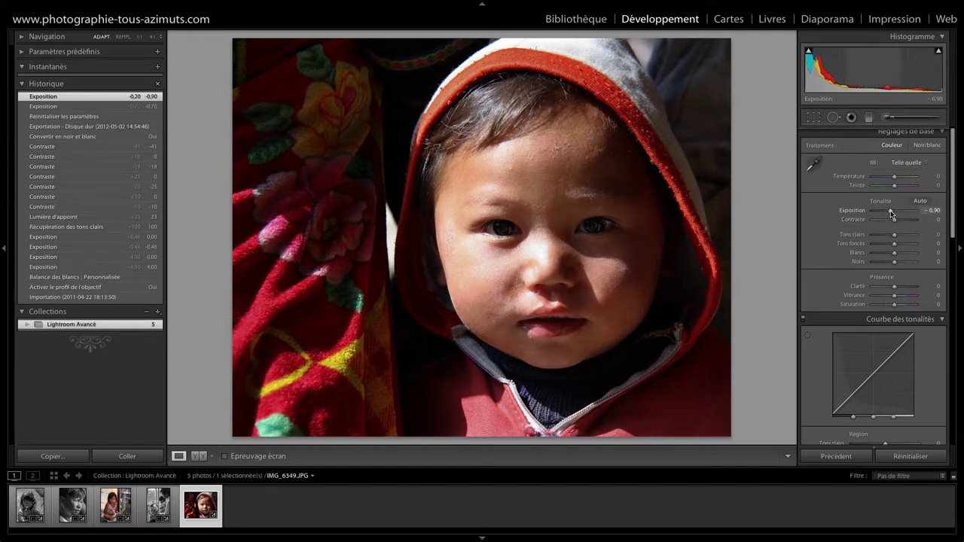
double_click(890, 214)
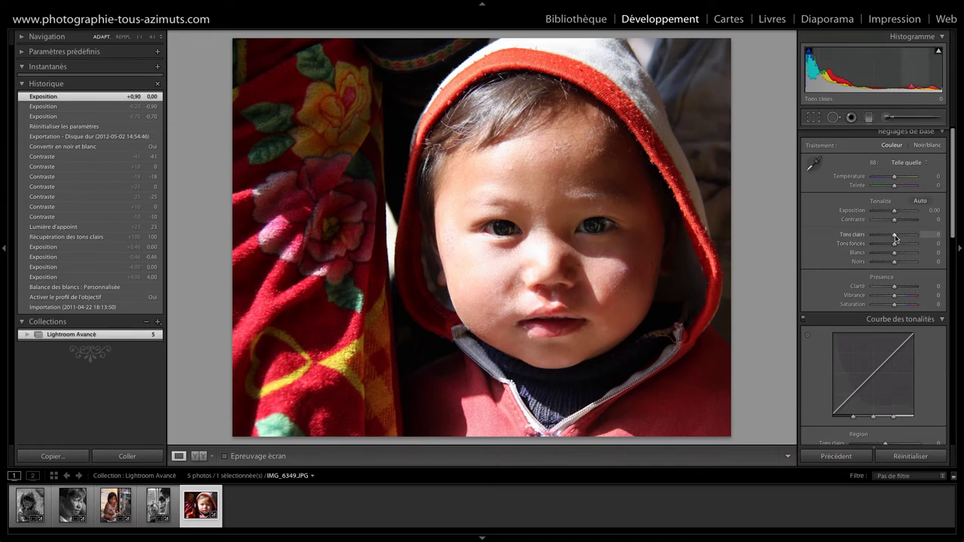
left_click_drag(896, 235, 884, 239)
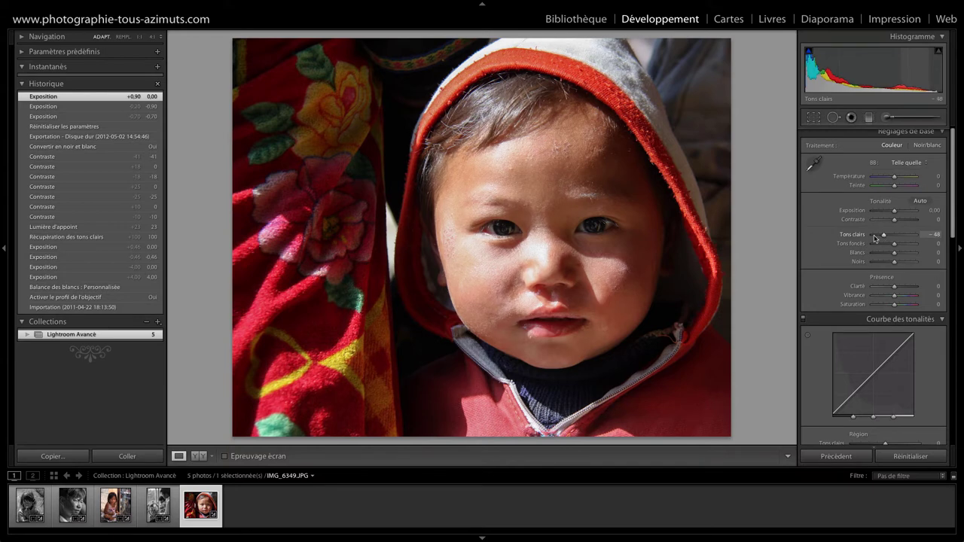
left_click_drag(883, 239, 886, 239)
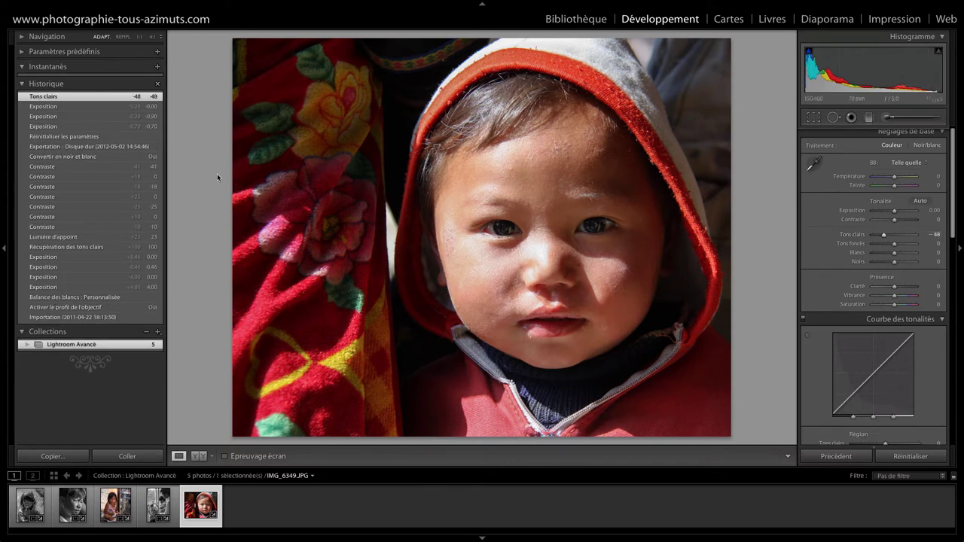
- Compare the -0.90 exposure state against Highlights -48 in history, then lift Shadows to +32
left_click(80, 117)
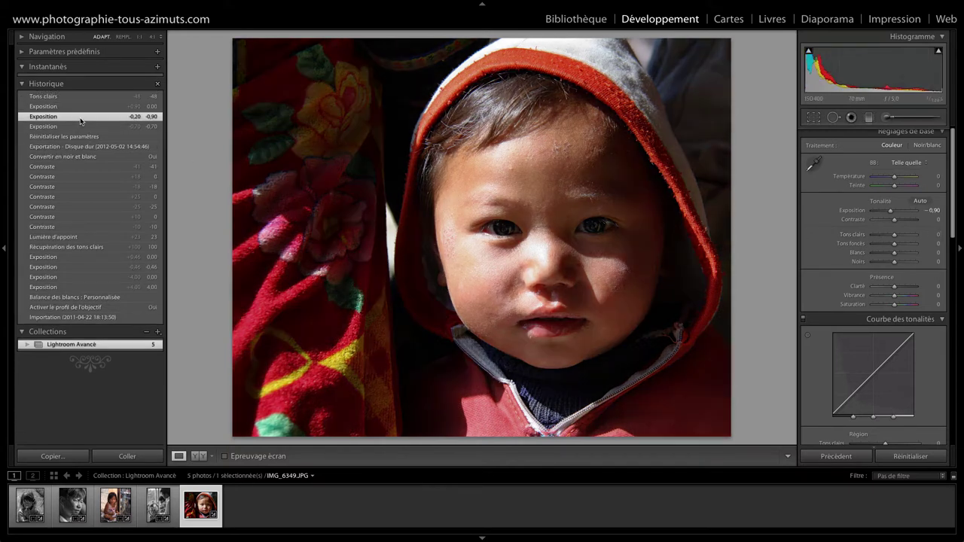
left_click(80, 96)
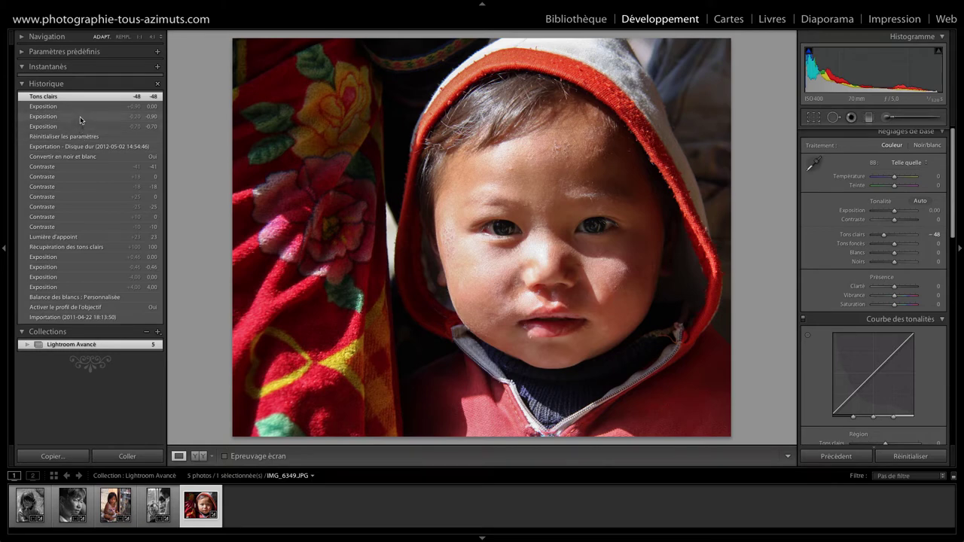
left_click(80, 117)
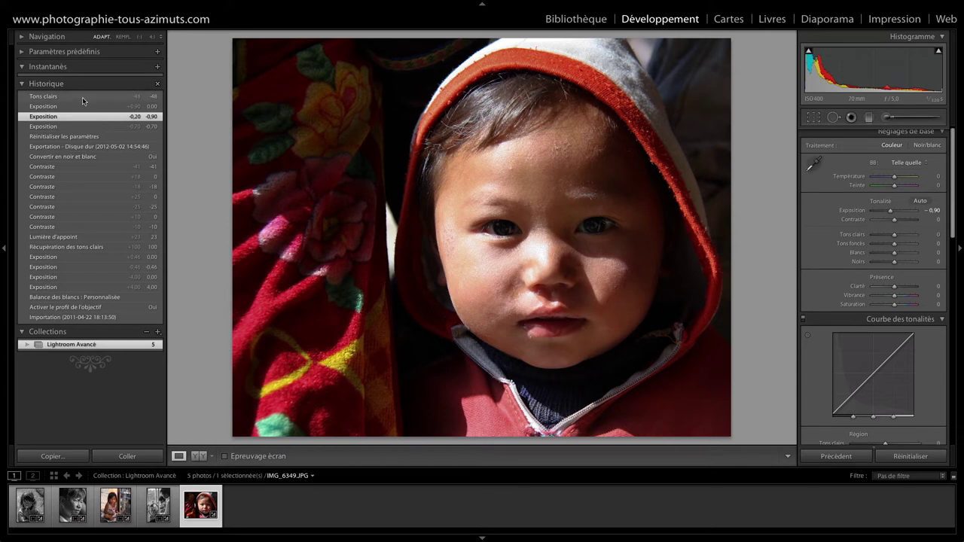
left_click(82, 97)
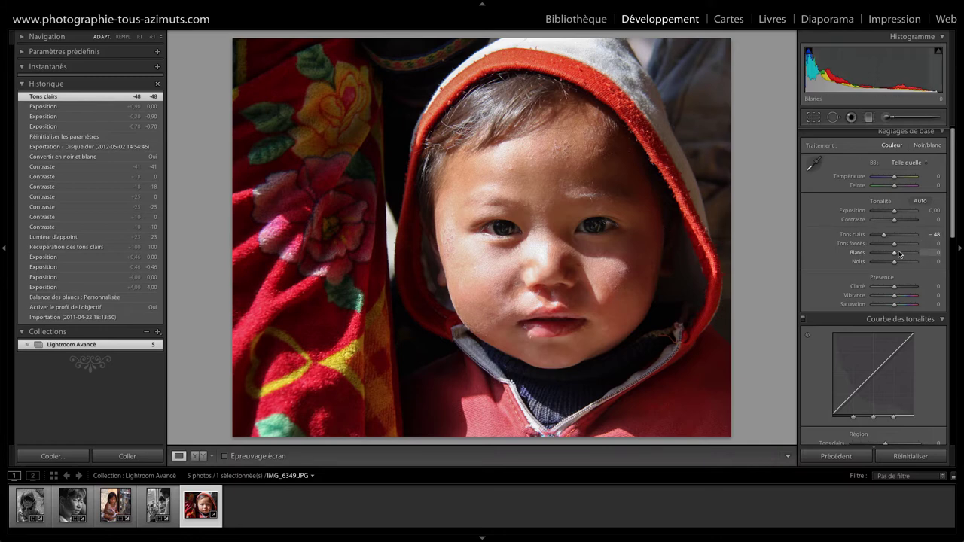
left_click_drag(894, 244, 902, 246)
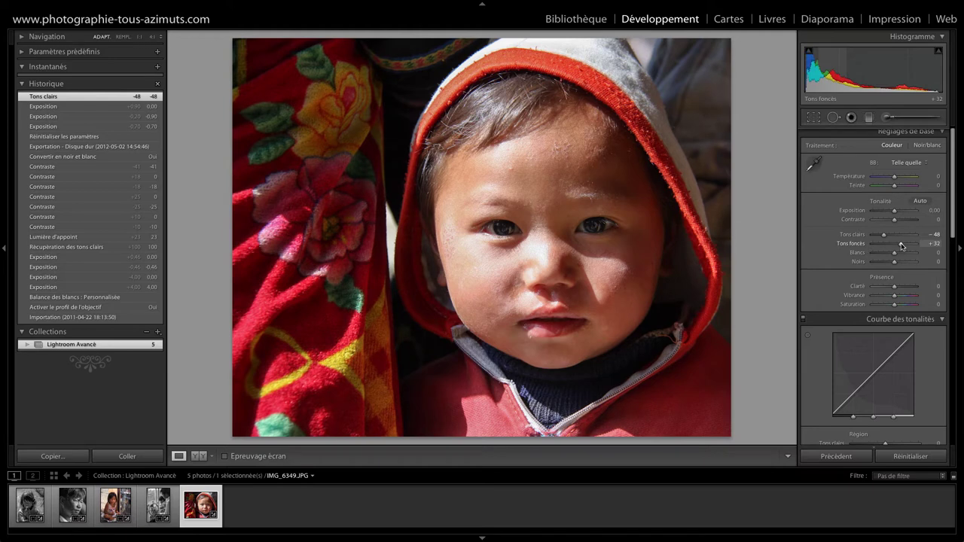
left_click_drag(901, 246, 901, 246)
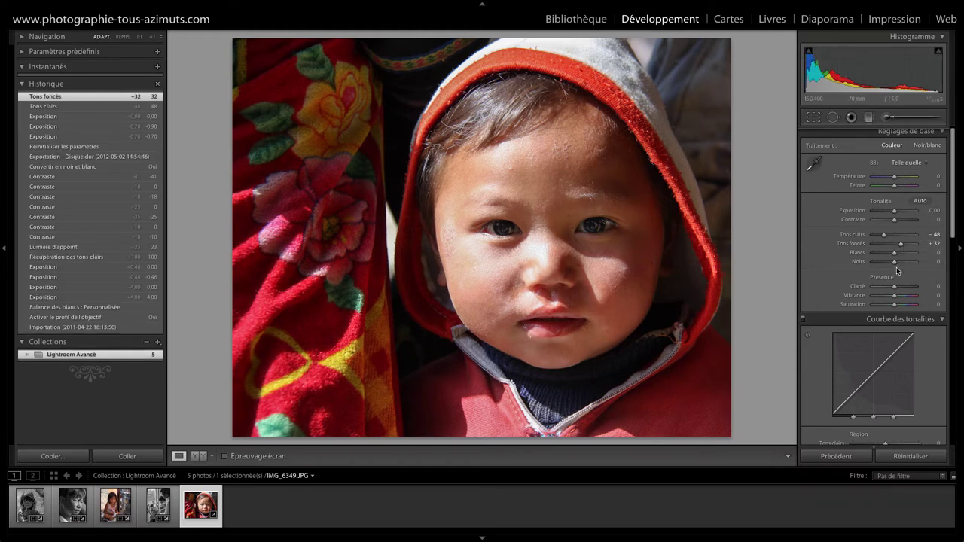
mouse_move(881, 360)
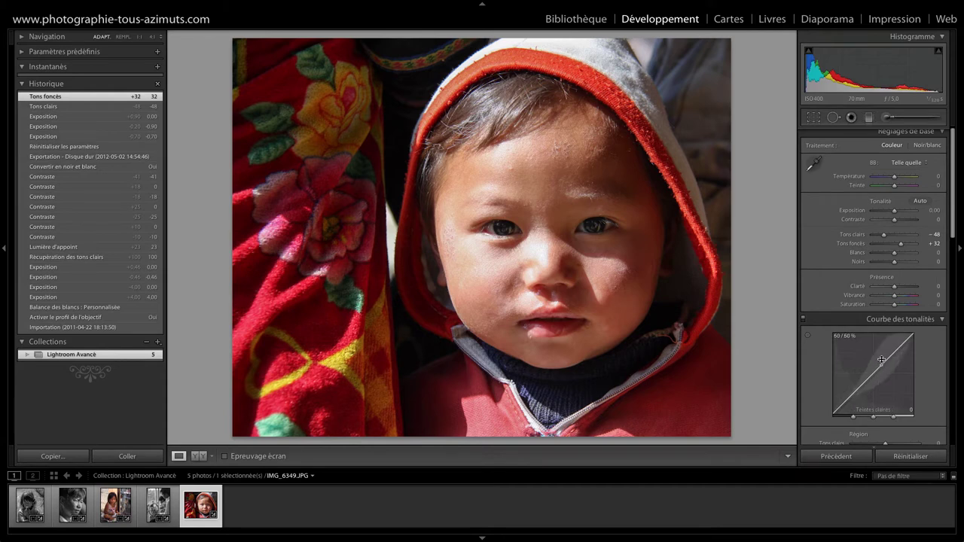
- Use the targeted adjustment tool on the face and lower the tone curve Highlights region to -62
scroll(878, 361, "down", 3)
scroll(878, 358, "down", 1)
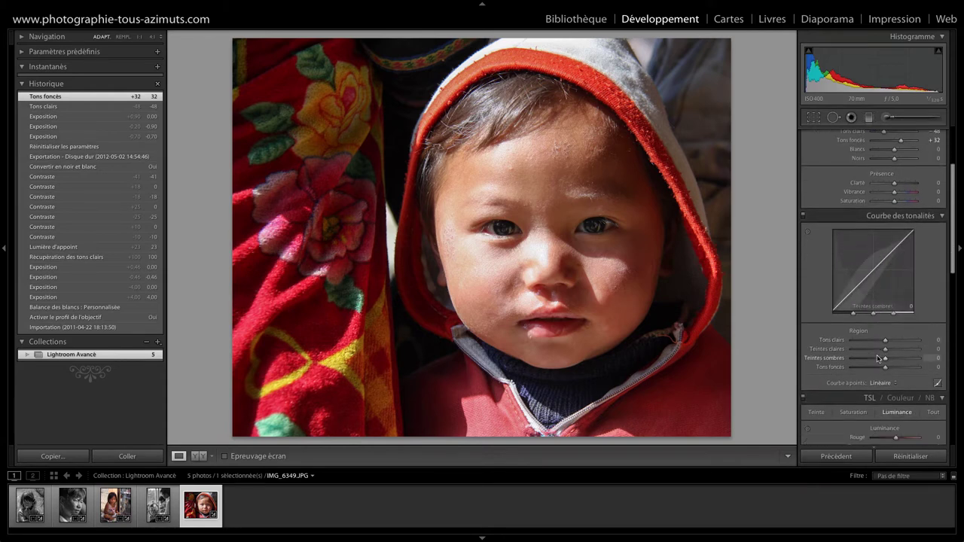
left_click(808, 233)
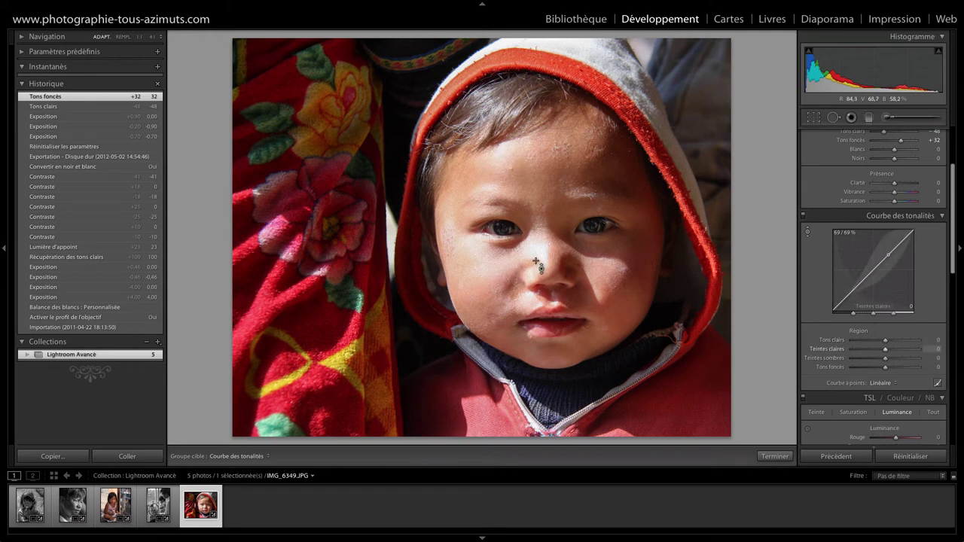
left_click(808, 232)
left_click_drag(884, 340, 869, 342)
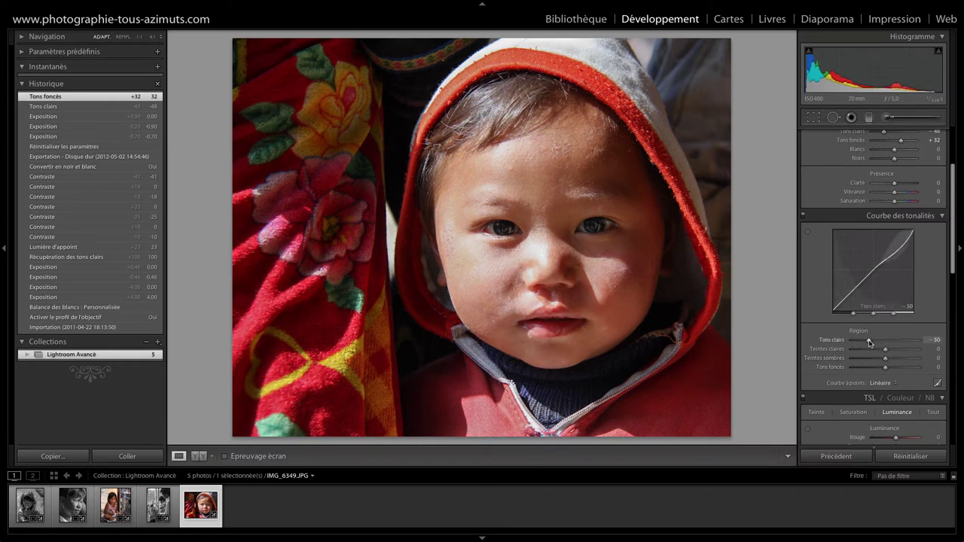
left_click_drag(869, 342, 865, 343)
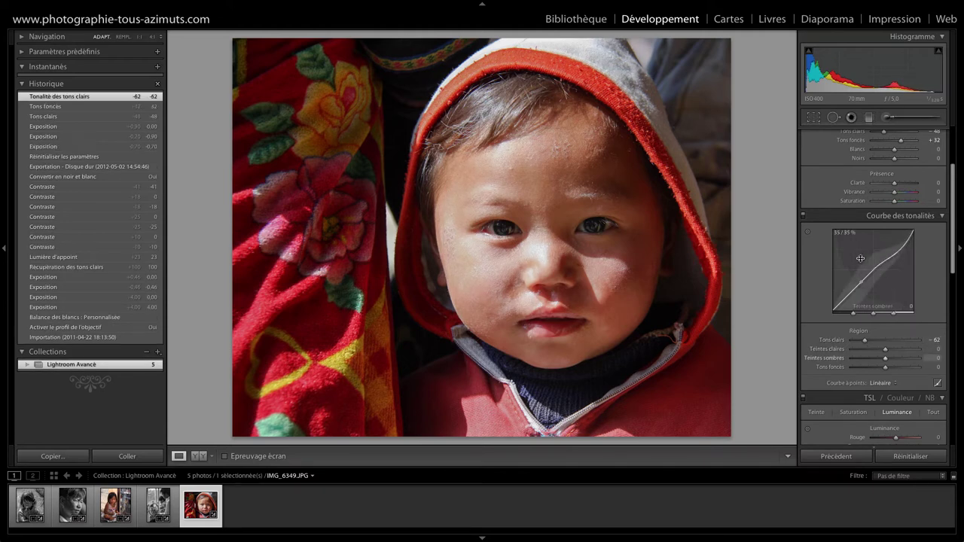
left_click(805, 230)
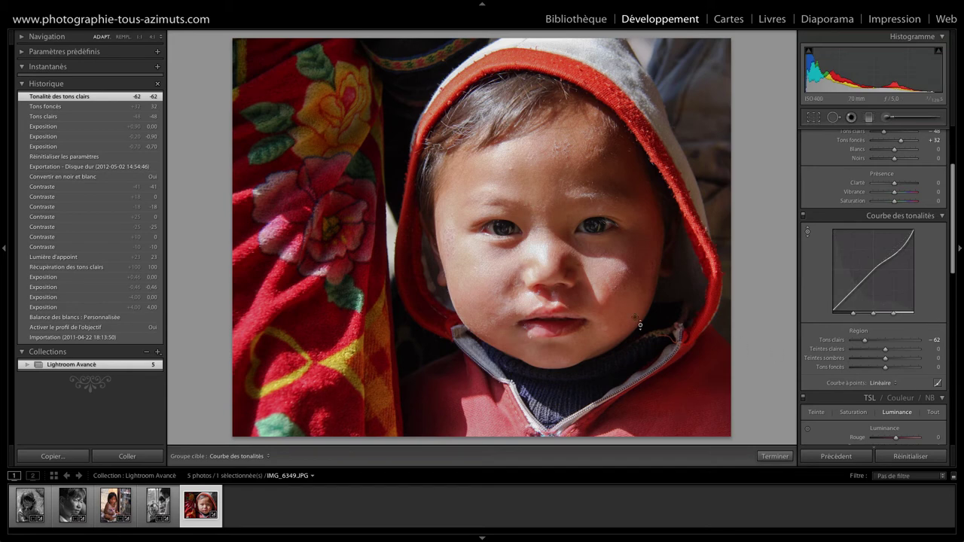
- Revert to the Shadows +32 step, then set curve Highlights to -18 and Lights to -44
left_click(75, 109)
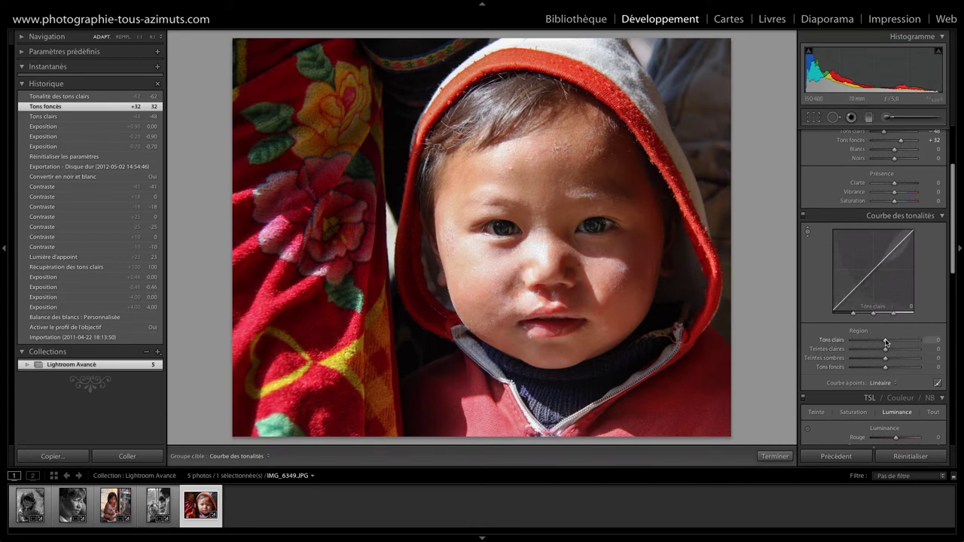
left_click_drag(885, 340, 876, 350)
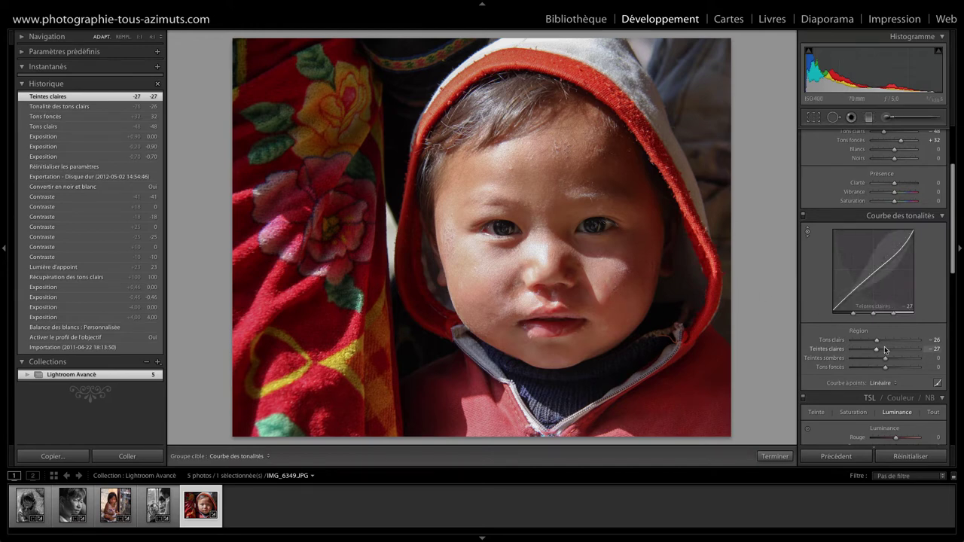
left_click_drag(877, 343, 880, 343)
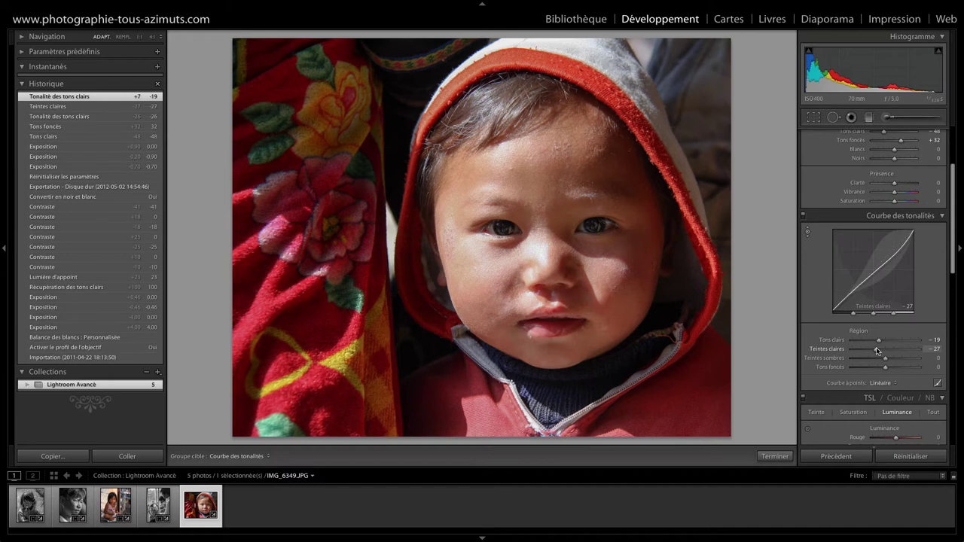
left_click_drag(877, 350, 871, 351)
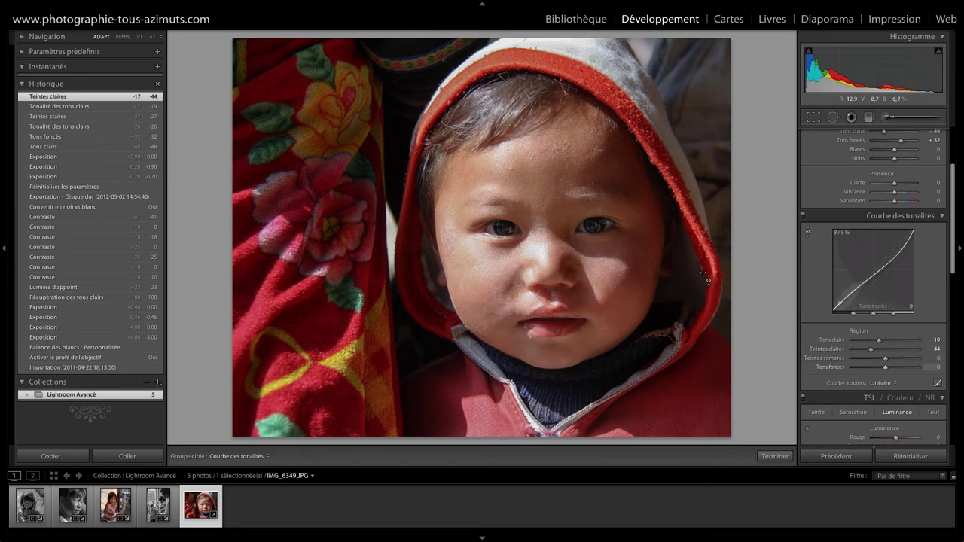
mouse_move(877, 340)
left_mouse_down()
mouse_move(890, 341)
mouse_move(880, 342)
left_mouse_up()
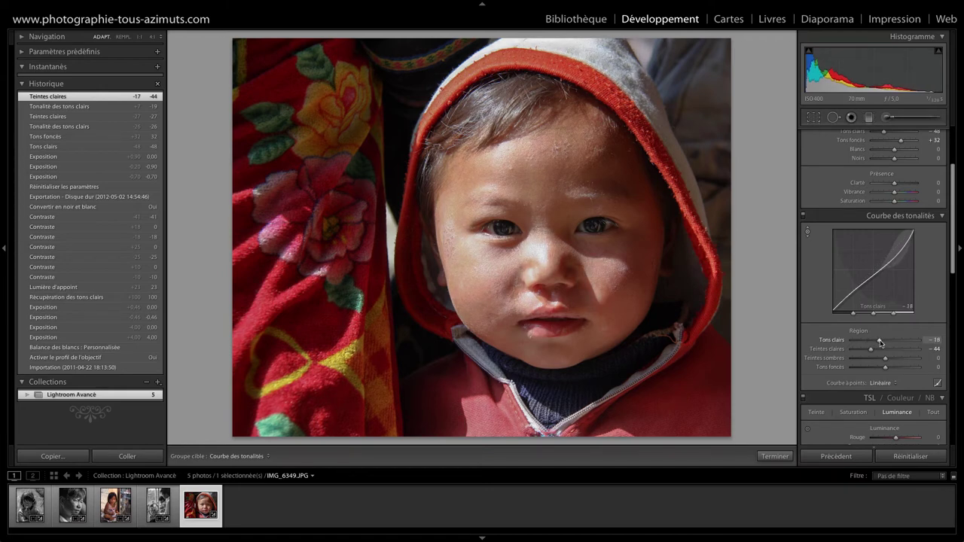
left_click_drag(879, 343, 879, 343)
- Try raising Exposure to +0.50, then undo the change
scroll(885, 230, "up", 2)
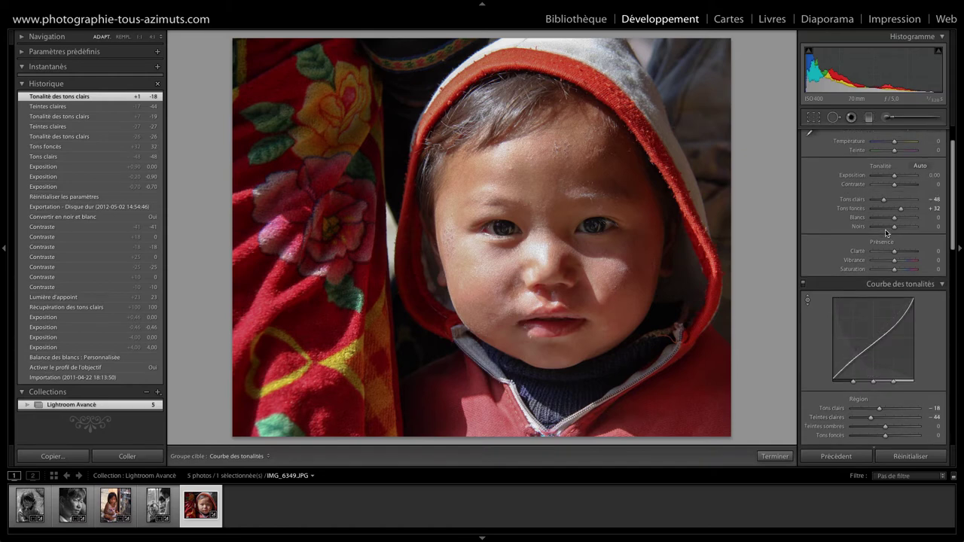
scroll(885, 229, "up", 2)
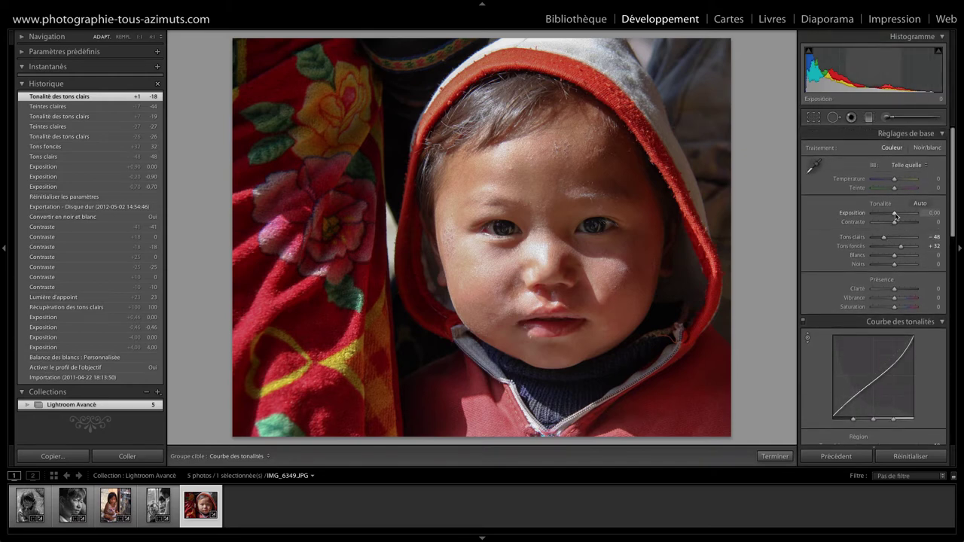
left_click_drag(895, 216, 896, 215)
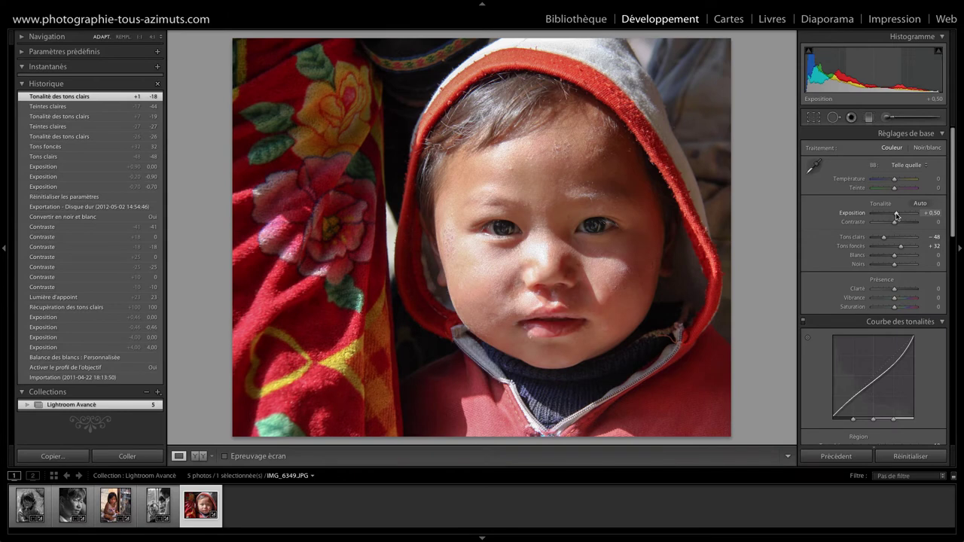
key("ctrl+z")
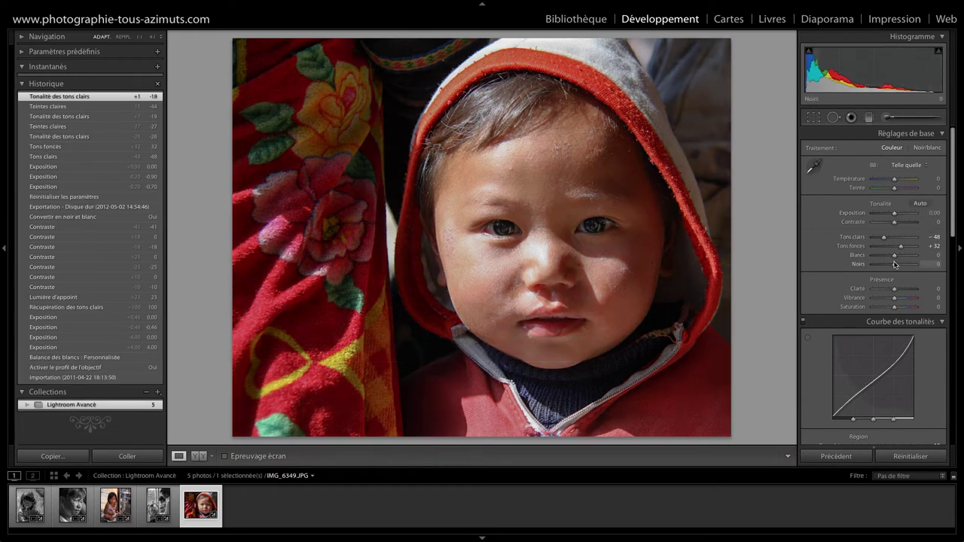
- Raise Whites to +22, toggling it off and on twice with undo/redo to compare
left_click_drag(894, 255, 903, 258)
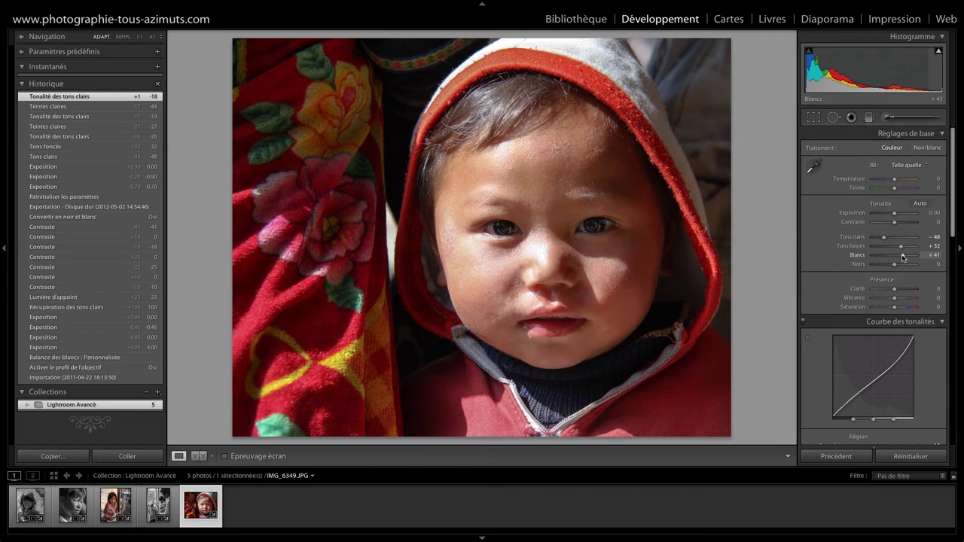
left_click_drag(902, 258, 897, 258)
key("ctrl+z")
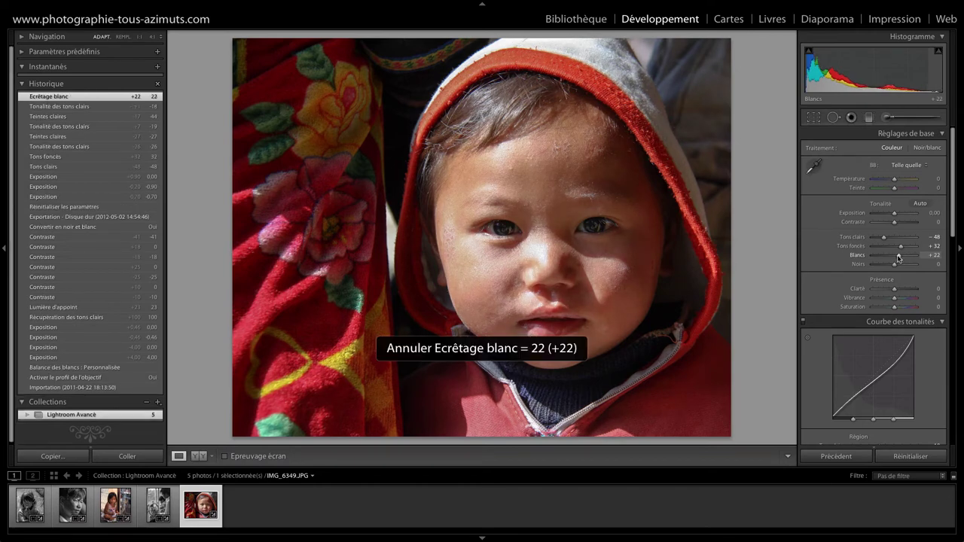
key("ctrl+y")
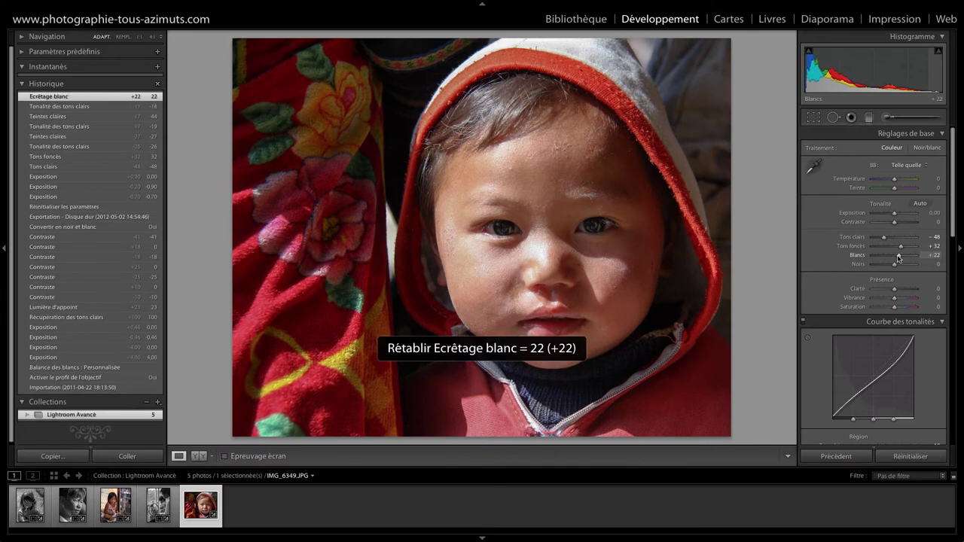
key("ctrl+z")
key("ctrl+y")
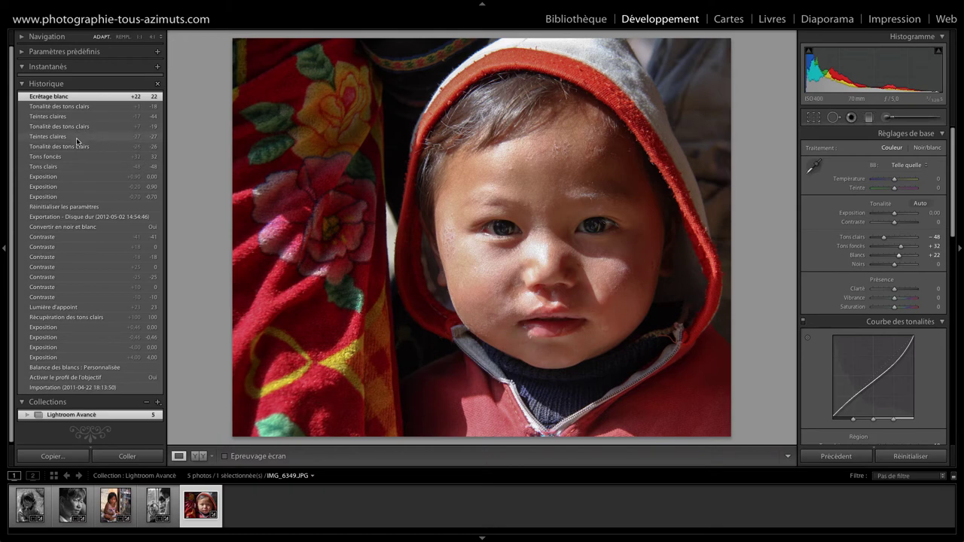
left_click(67, 177)
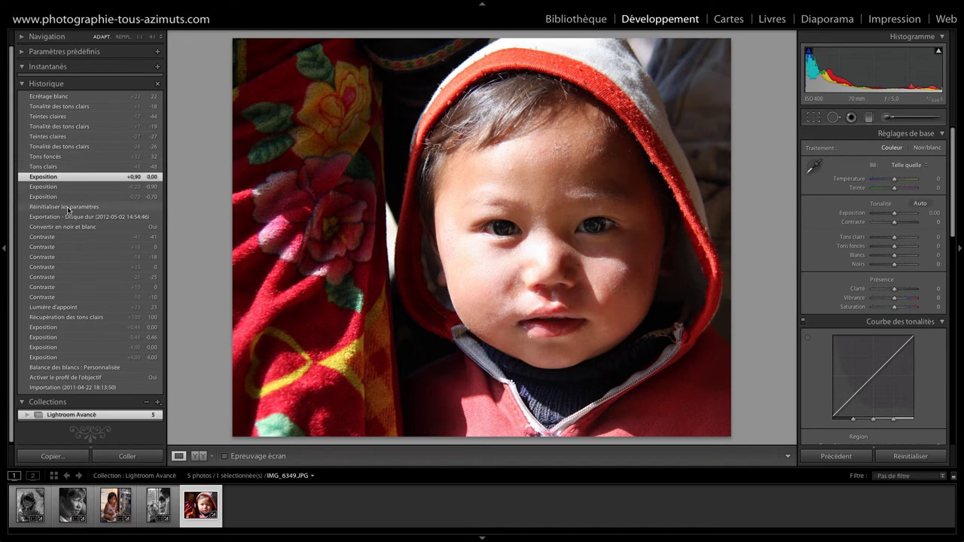
left_click(68, 207)
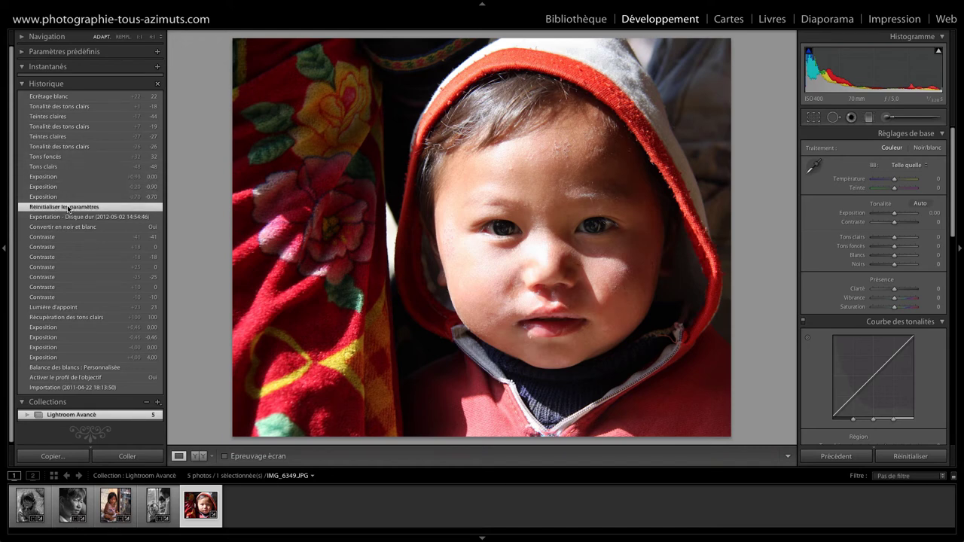
left_click(73, 98)
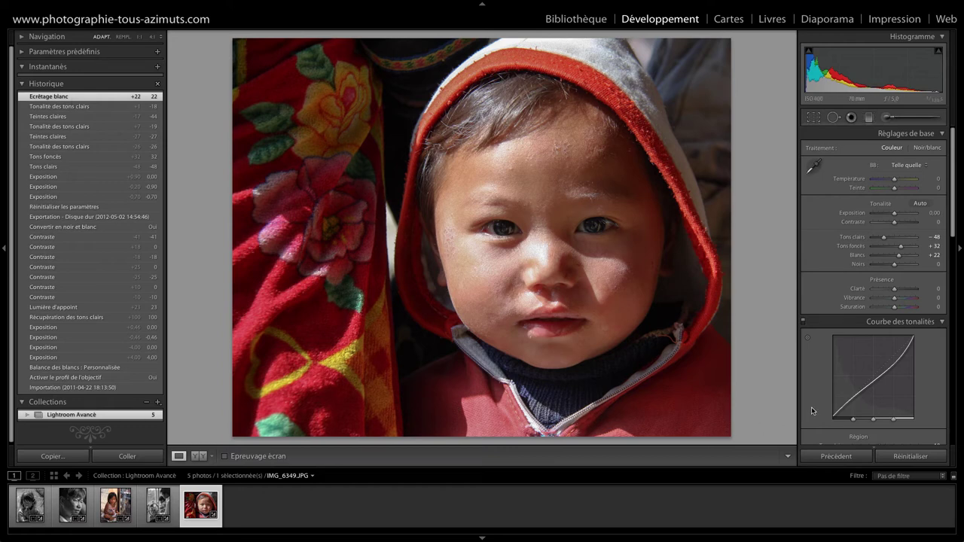
- Move the tone curve Highlights region from about -9 down to -20, leaving Lights at -41
scroll(824, 377, "down", 3)
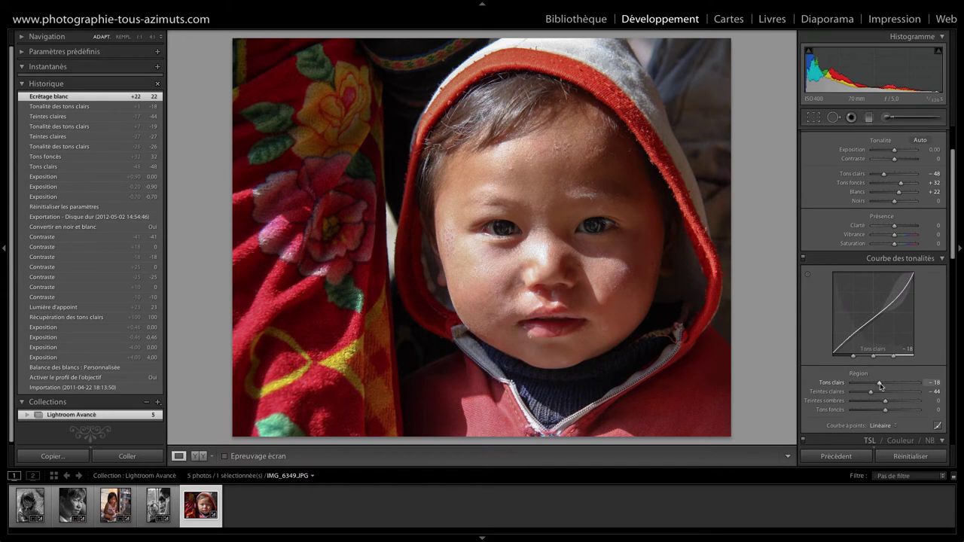
left_click_drag(880, 385, 873, 394)
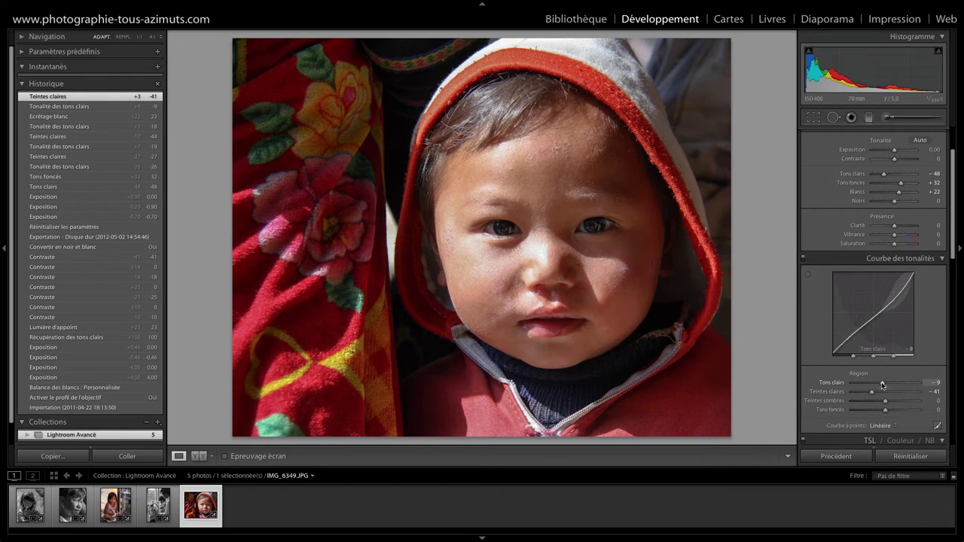
left_click_drag(883, 384, 878, 384)
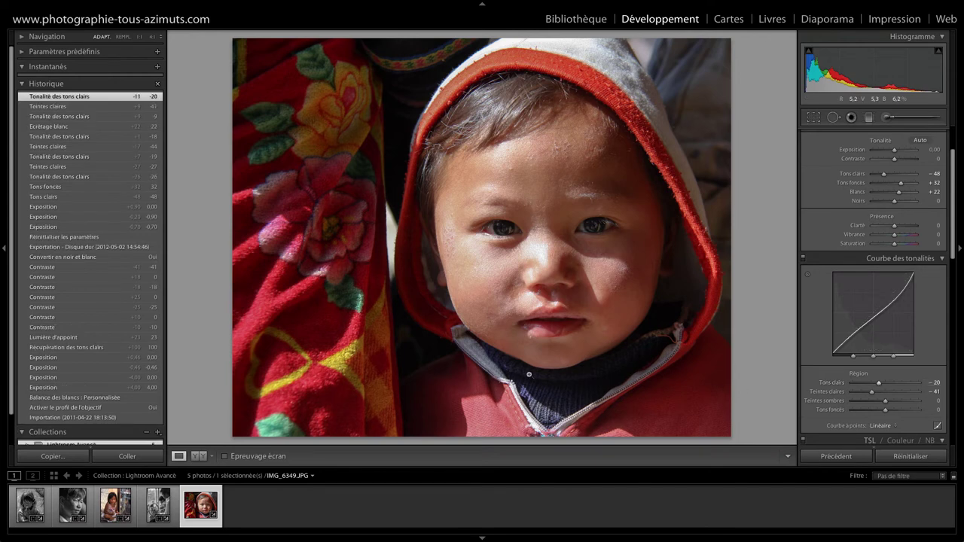
left_click(86, 239)
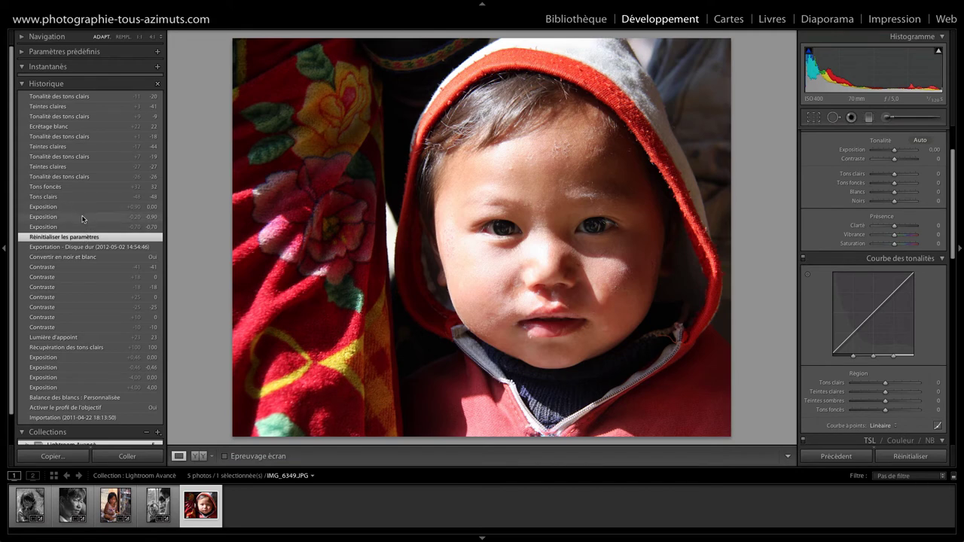
left_click(83, 218)
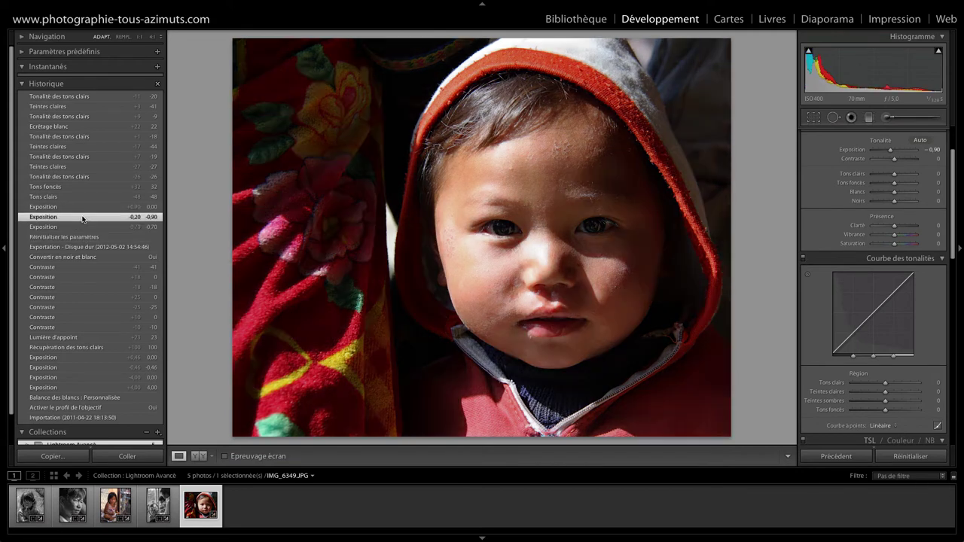
left_click(87, 97)
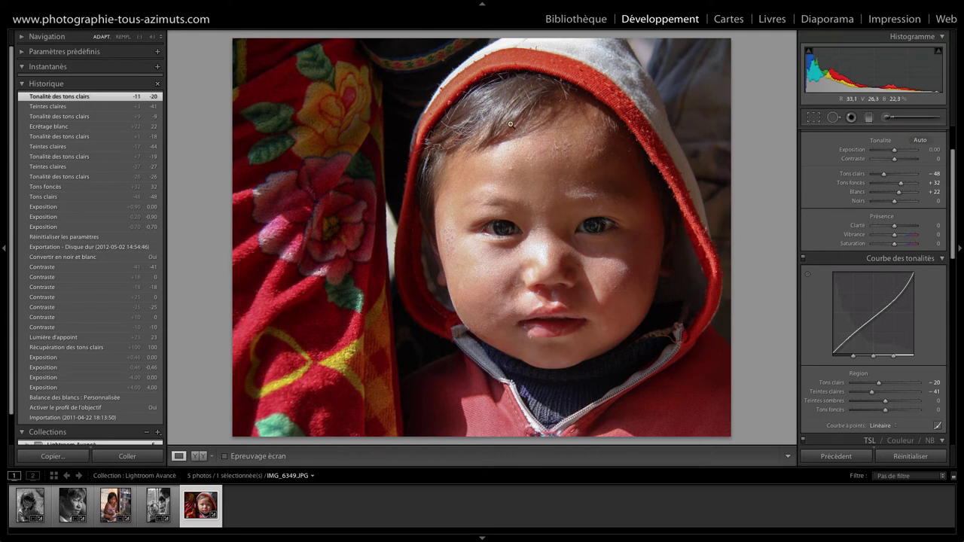
scroll(927, 215, "up", 2)
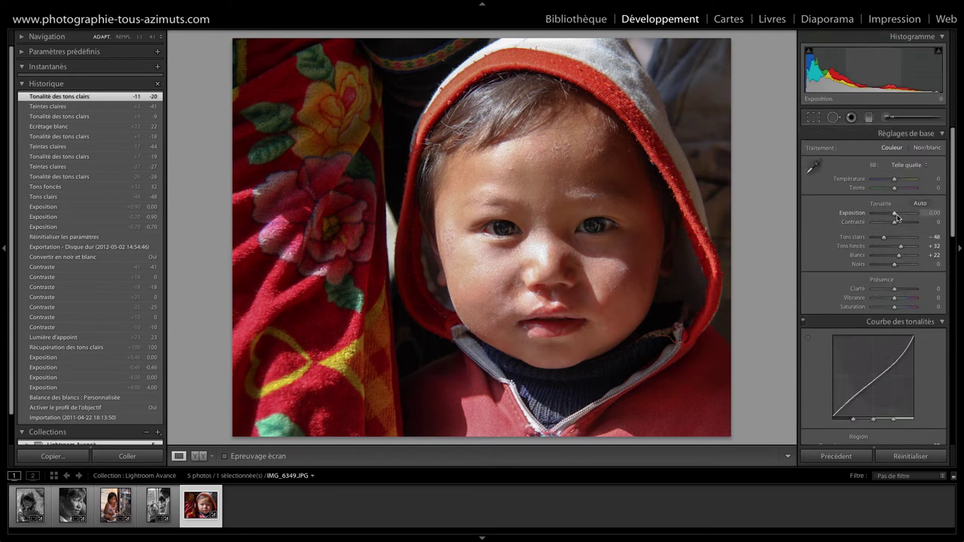
- Set Exposure to -0.25 and Whites to +28, comparing against the original and -0.90 exposure states
left_click_drag(896, 217, 894, 217)
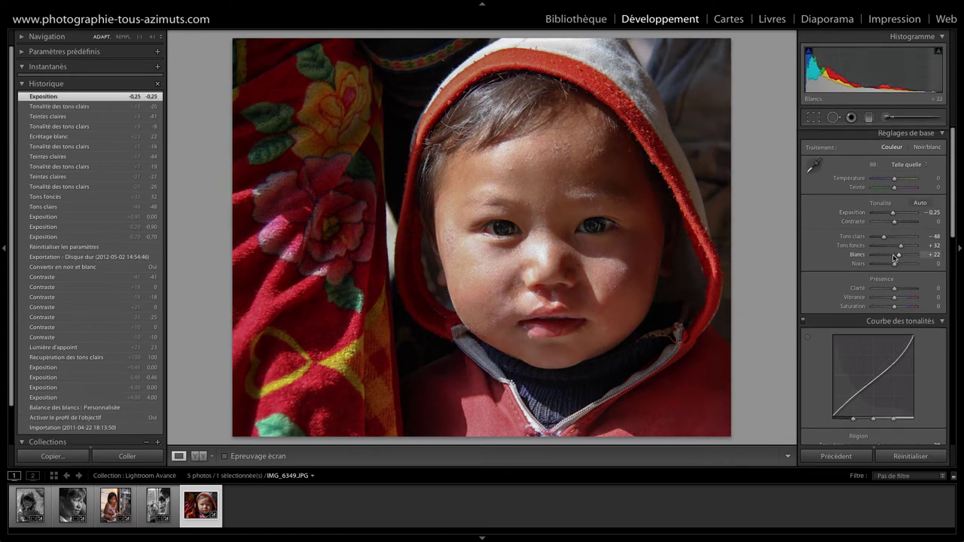
left_click_drag(898, 256, 885, 258)
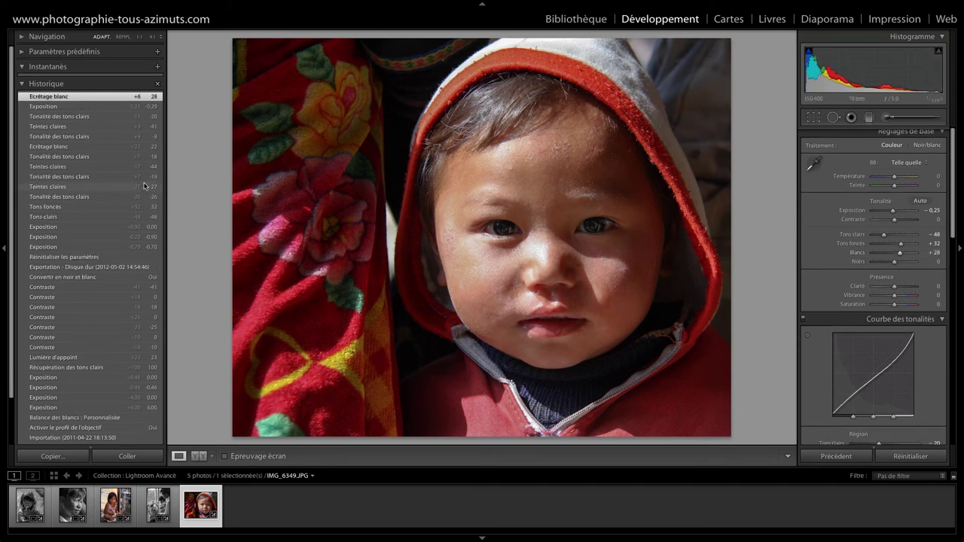
left_click(94, 257)
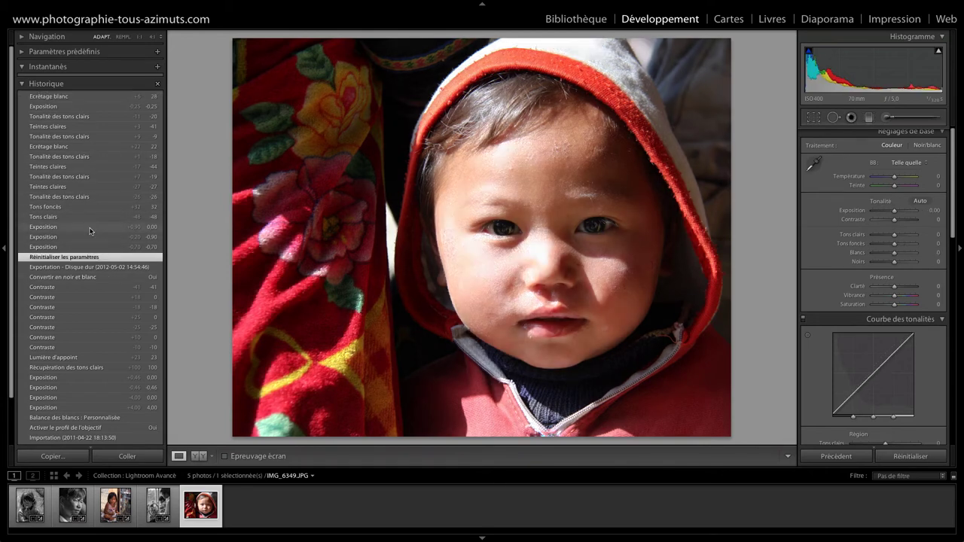
left_click(89, 236)
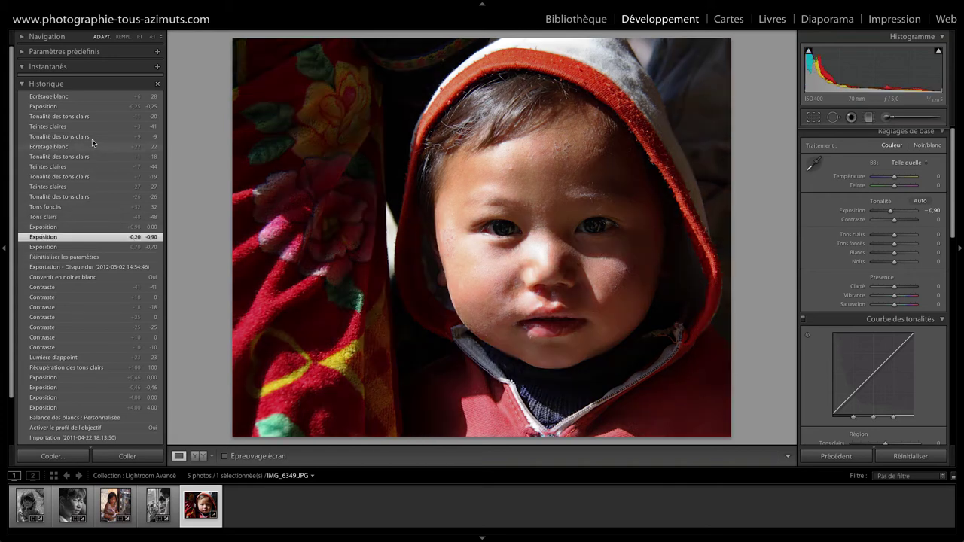
left_click(92, 97)
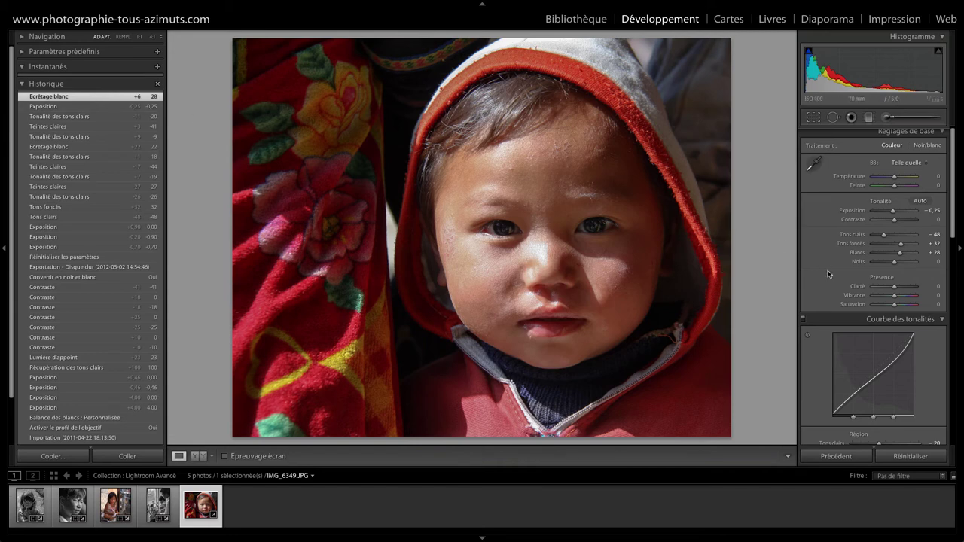
- Settle Clarity at -27 after trying about -51, comparing with the pre-Clarity history state
left_click_drag(894, 288, 886, 287)
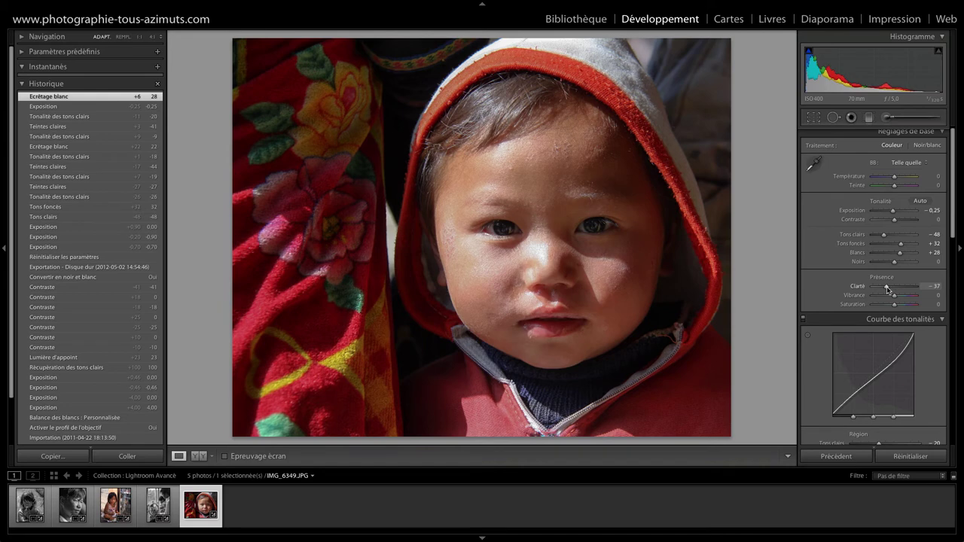
left_click_drag(887, 288, 891, 290)
left_click_drag(891, 291, 888, 291)
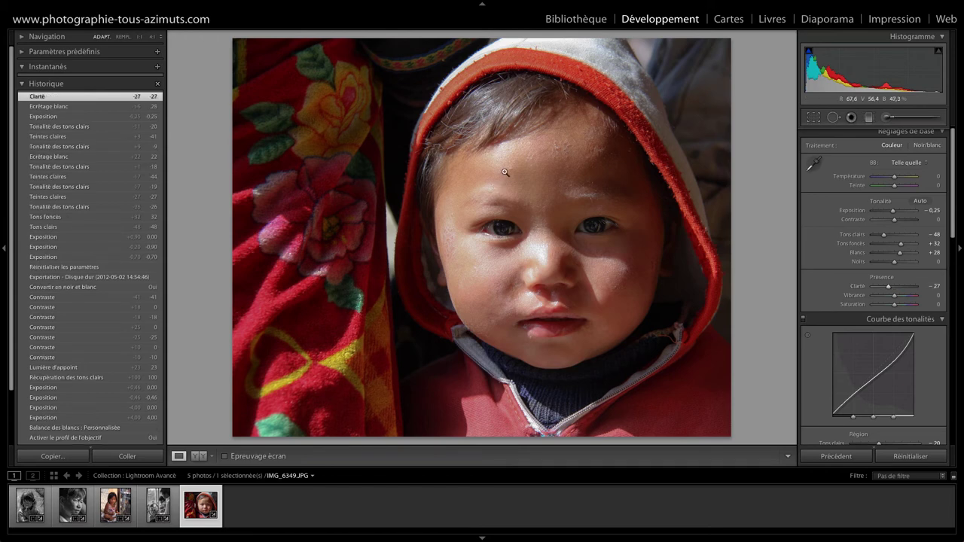
left_click(94, 107)
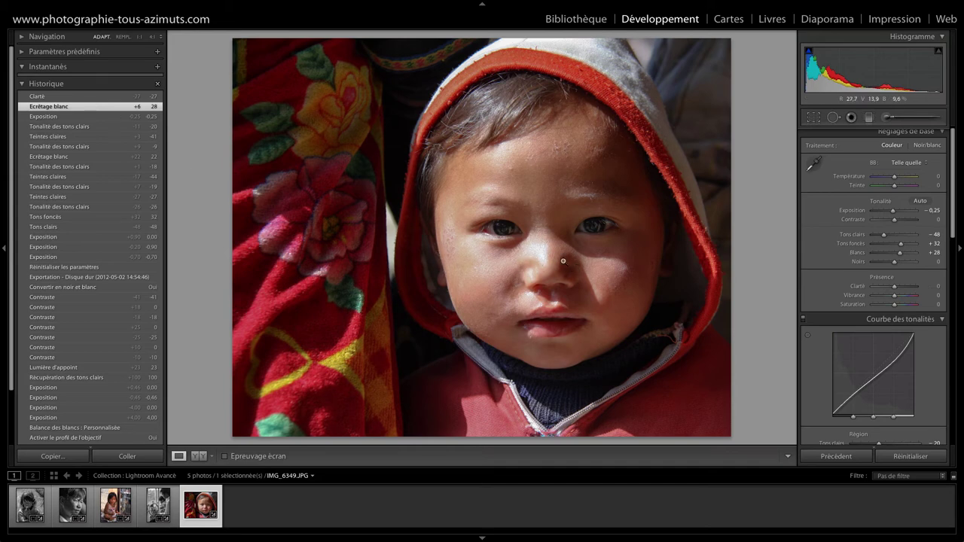
left_click(89, 97)
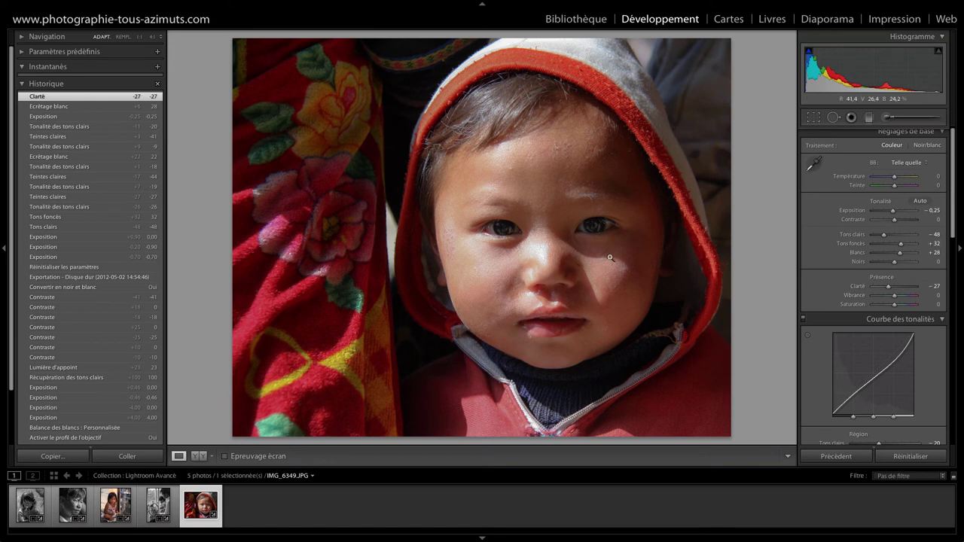
- Zoom to 1:1 on the child's eye and raise the sharpening Amount to 59
left_click(505, 231)
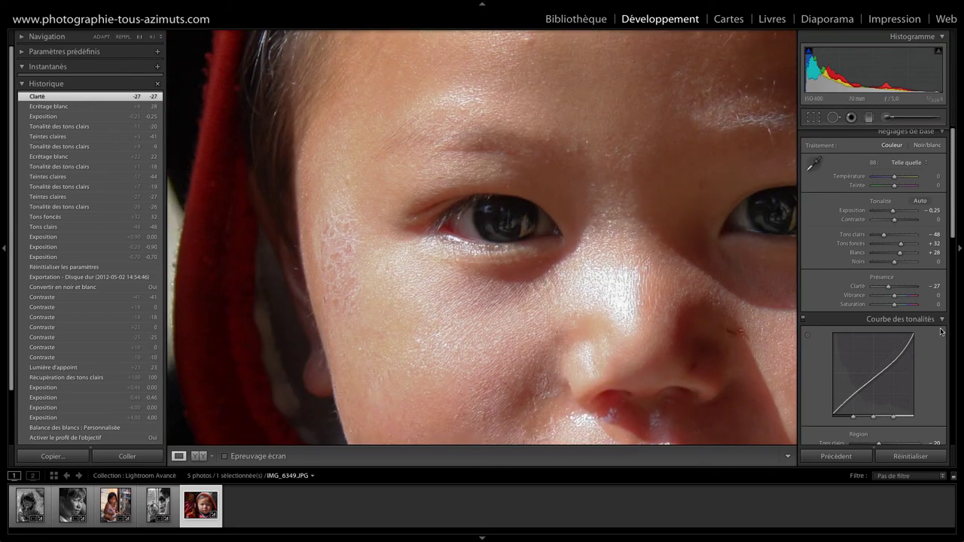
scroll(928, 328, "down", 5)
scroll(926, 328, "down", 3)
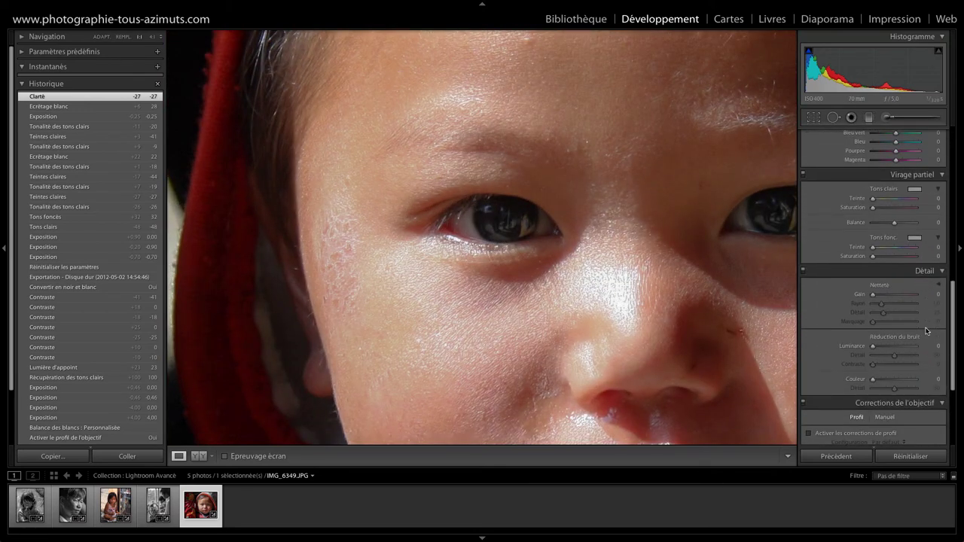
scroll(926, 329, "down", 3)
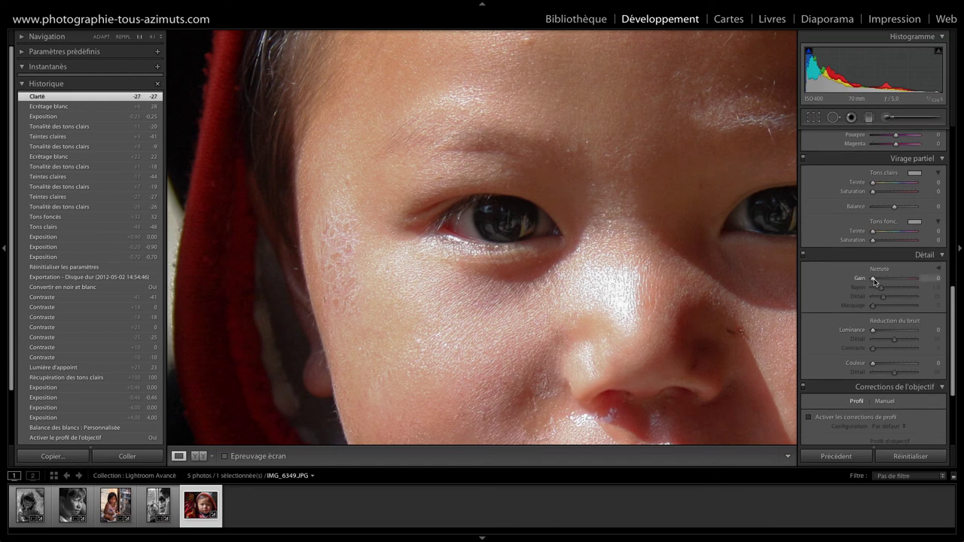
left_click_drag(873, 278, 886, 281)
left_click_drag(889, 285, 850, 290)
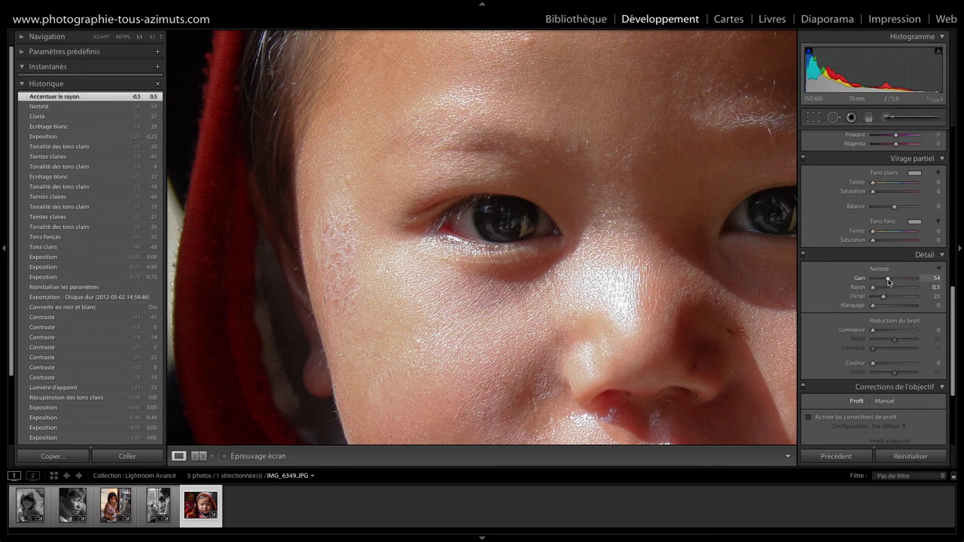
left_click_drag(888, 282, 889, 282)
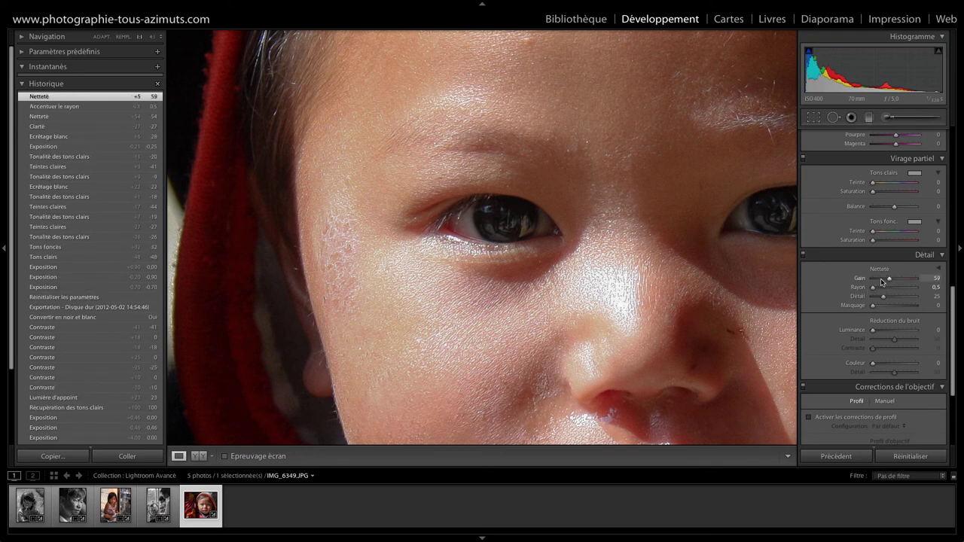
left_click_drag(384, 337, 406, 352)
- Inspect the sharpened forehead and hair up close, then return to the full portrait view
left_click(406, 353)
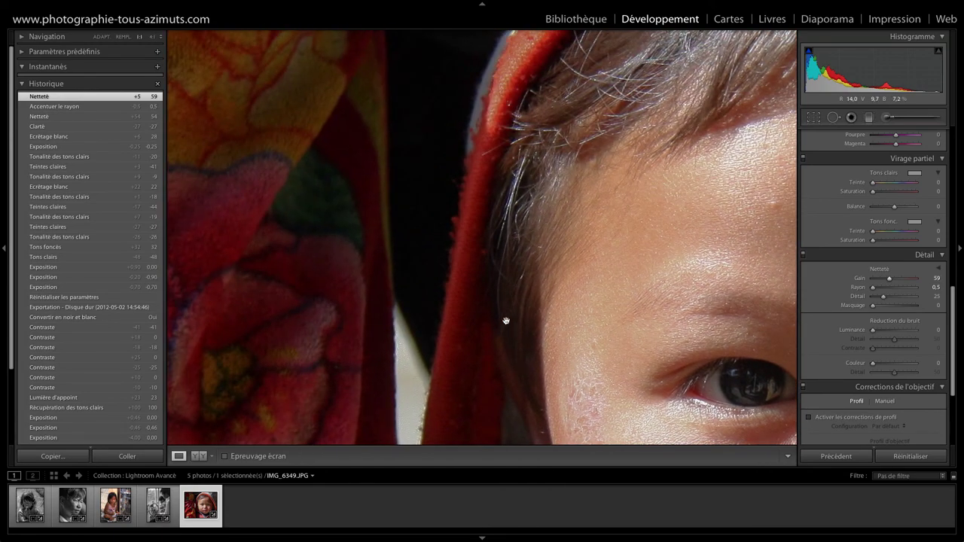
left_click_drag(613, 206, 414, 354)
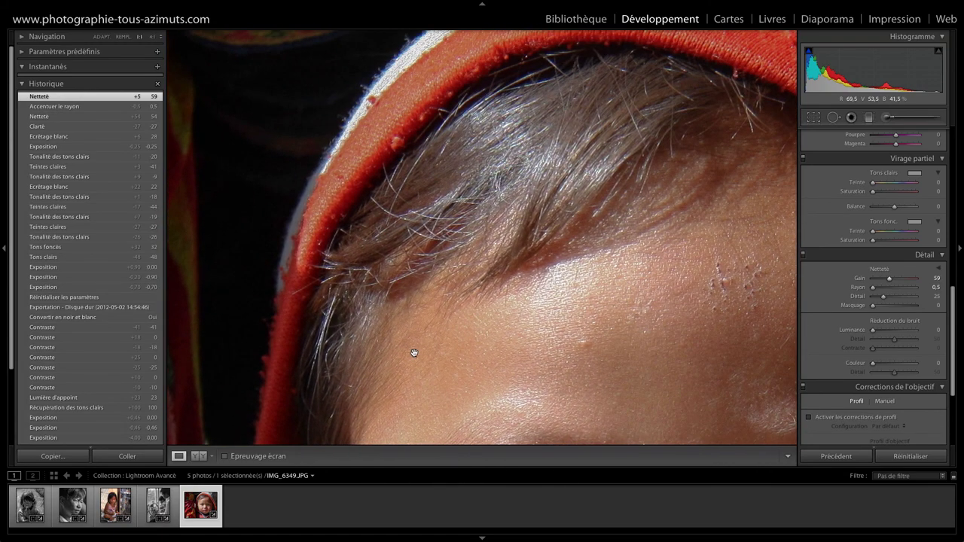
left_click(479, 350)
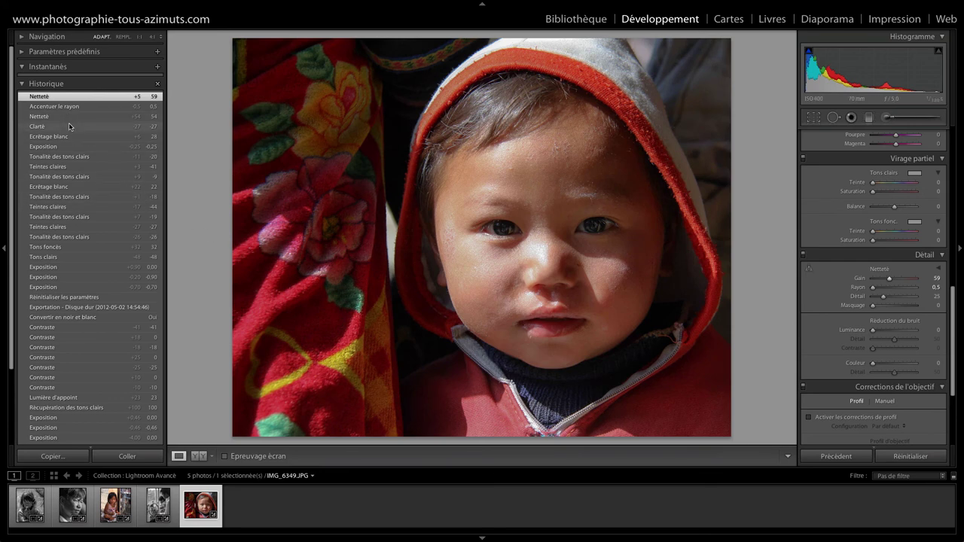
left_click(69, 127)
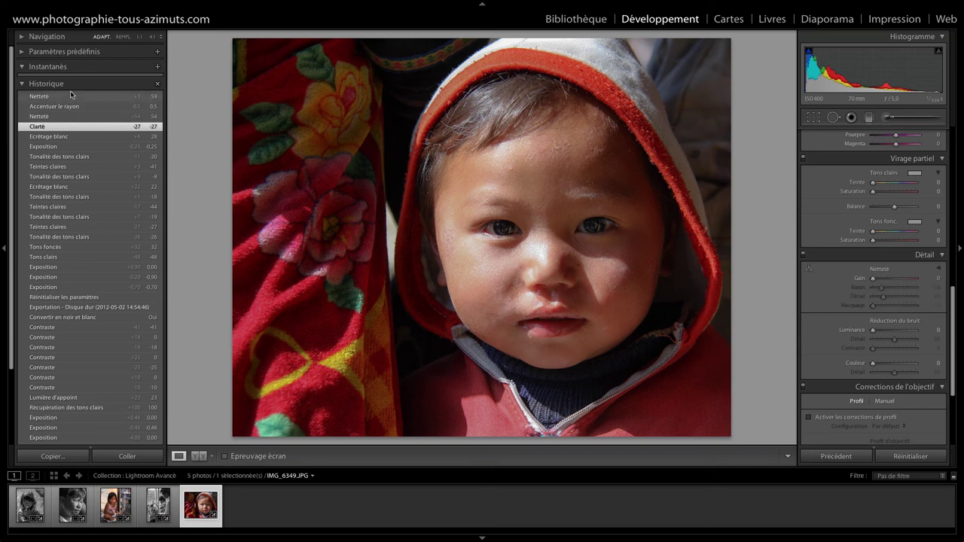
left_click(70, 97)
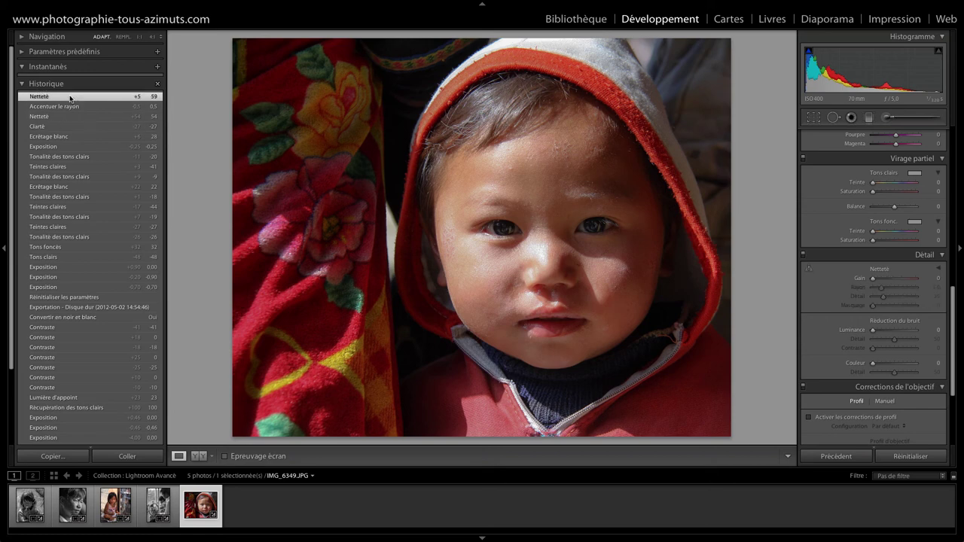
left_click(525, 227)
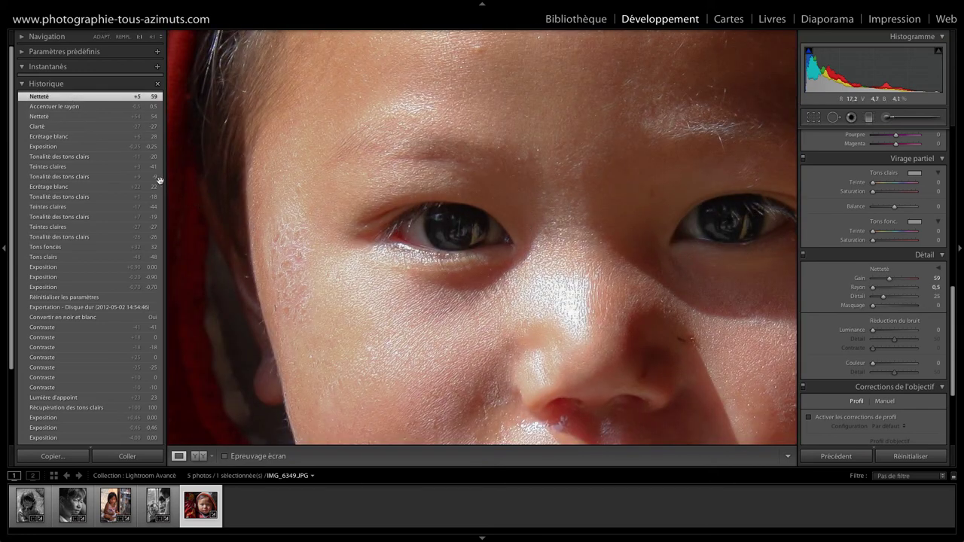
left_click(58, 126)
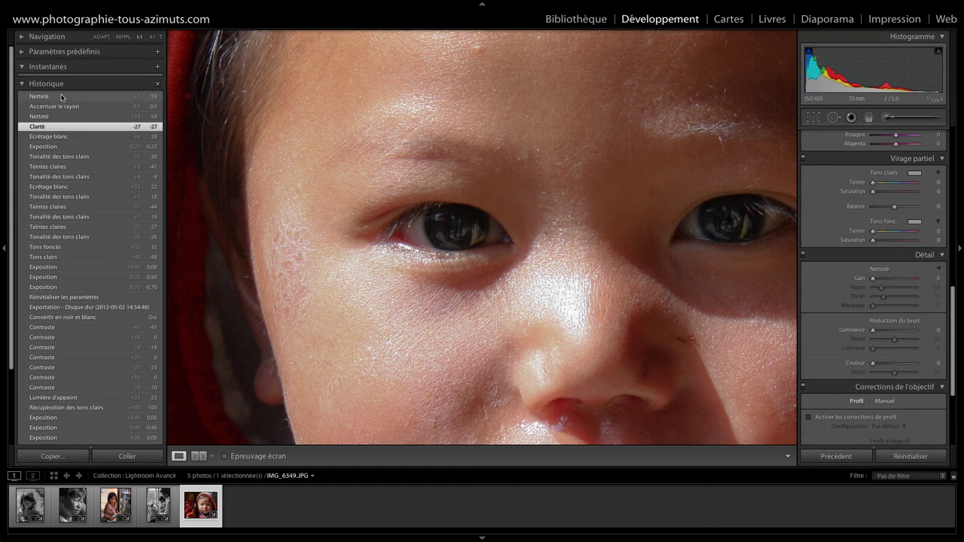
left_click(62, 96)
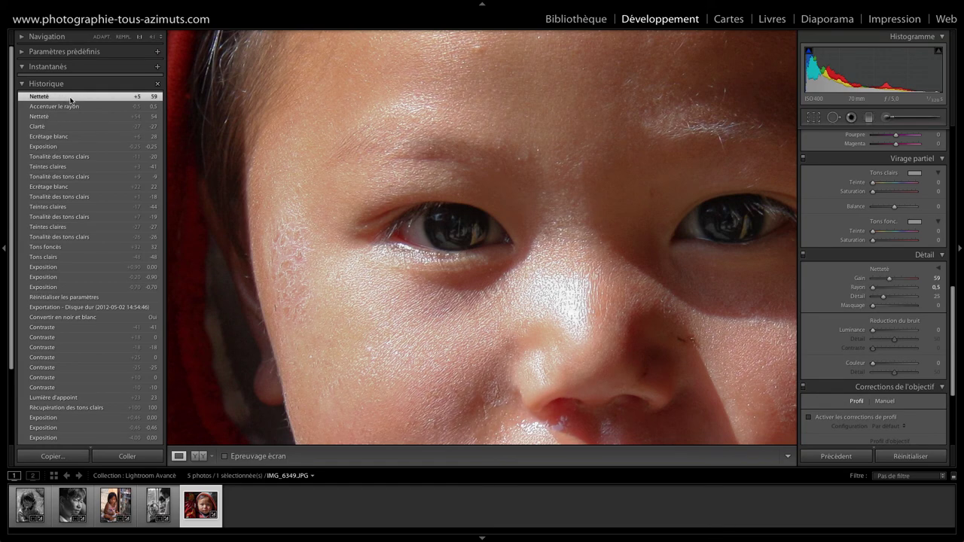
left_click(570, 267)
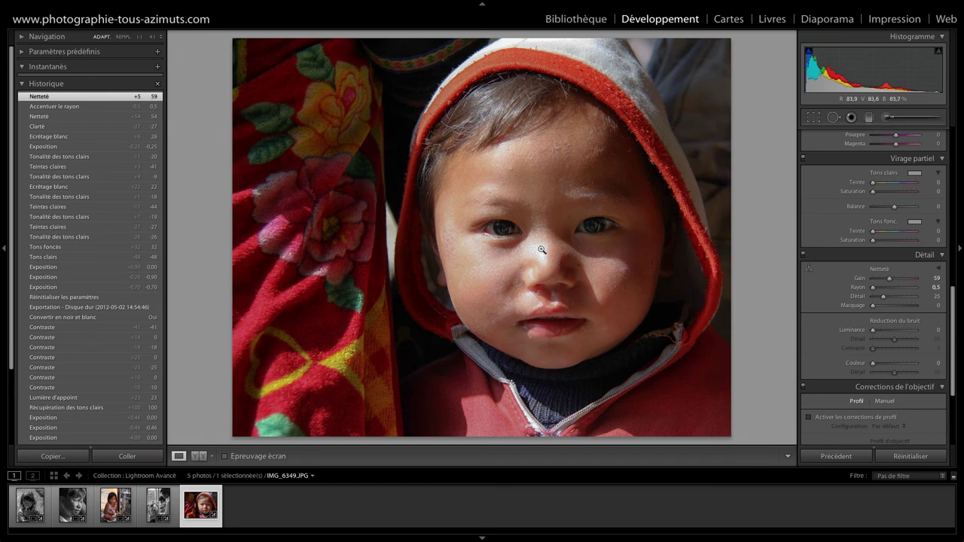
left_click(541, 250)
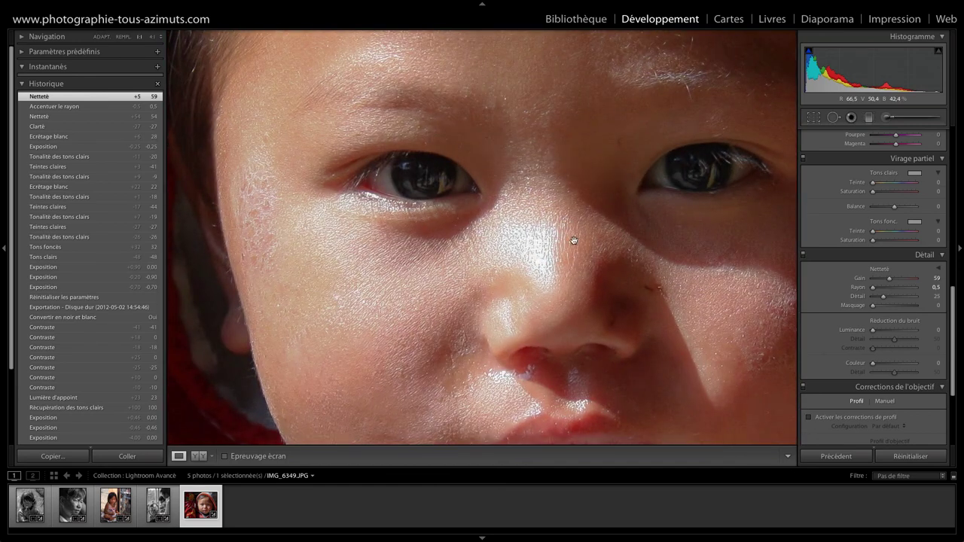
left_click(558, 257)
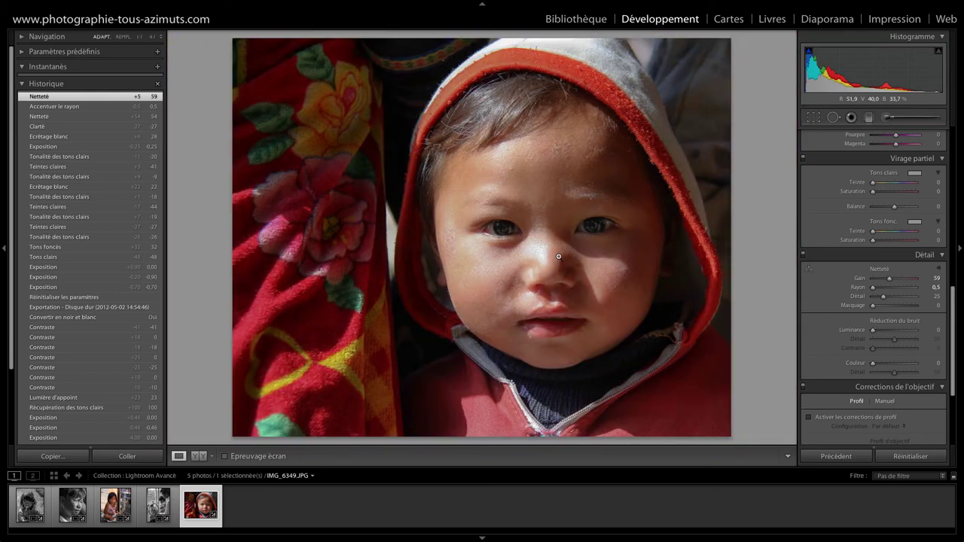
left_click(82, 329)
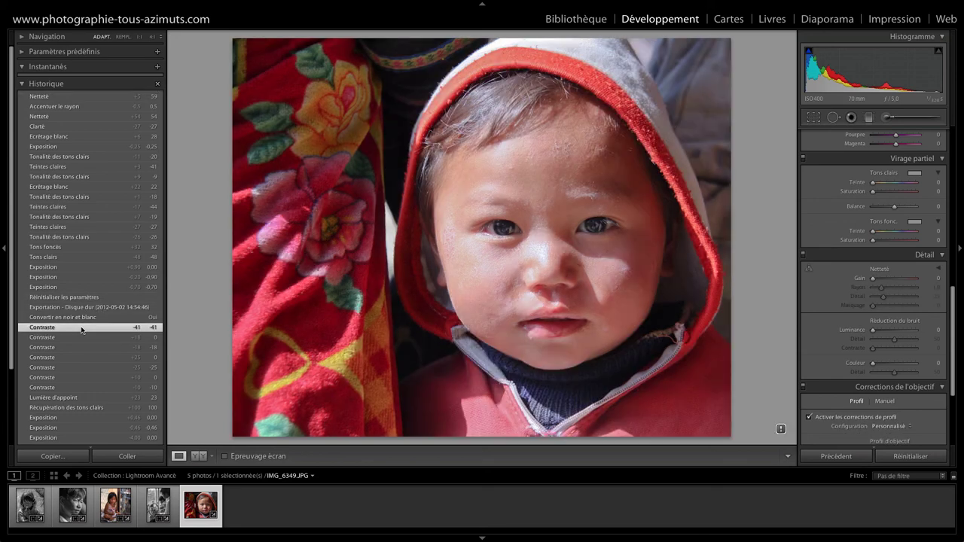
left_click(87, 97)
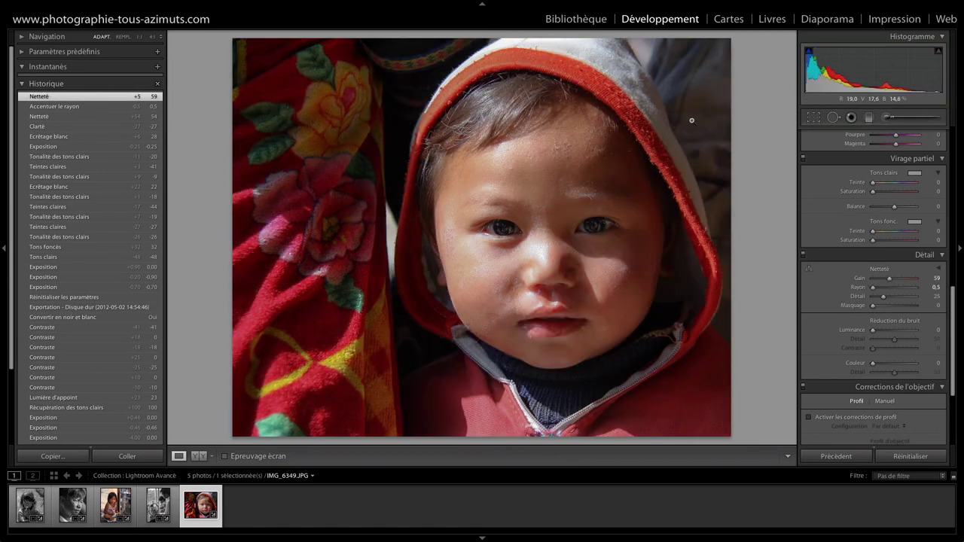
- Convert the portrait to black and white, then revert to the sharpened colour history state
scroll(886, 263, "up", 2)
scroll(885, 263, "up", 1)
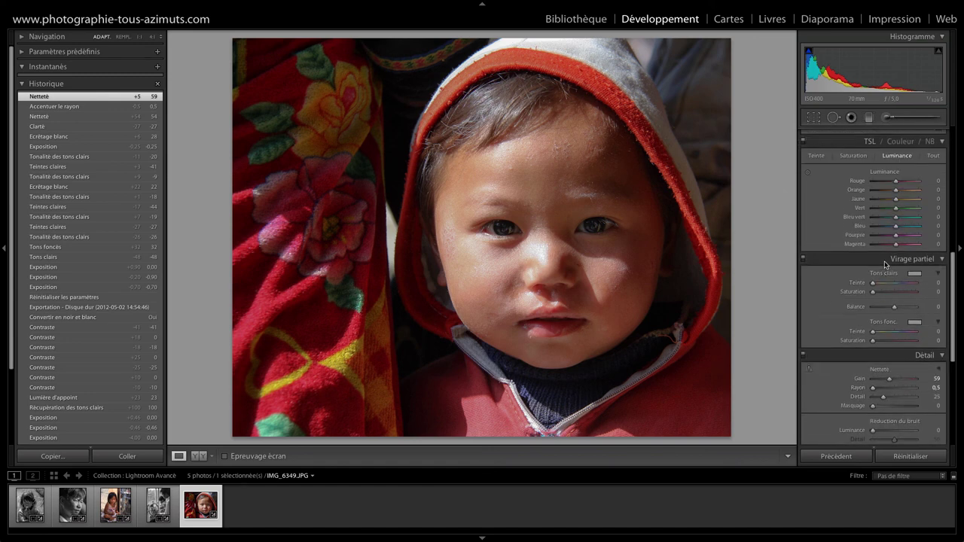
scroll(885, 263, "up", 2)
scroll(903, 252, "up", 1)
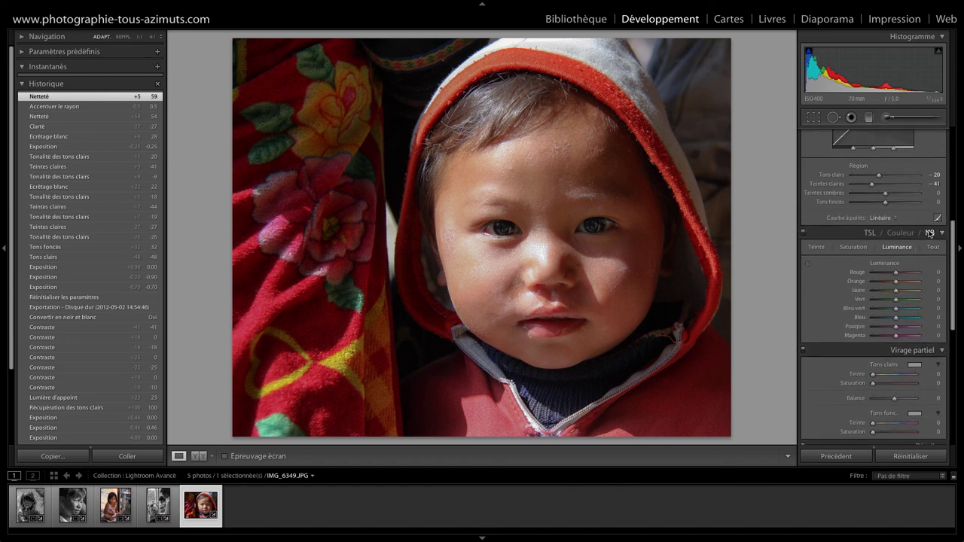
left_click(929, 233)
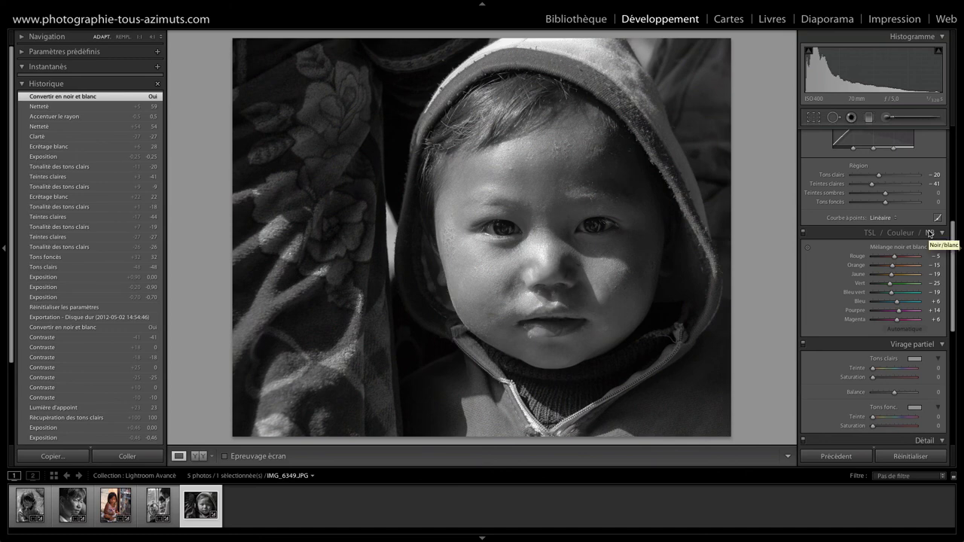
left_click(65, 327)
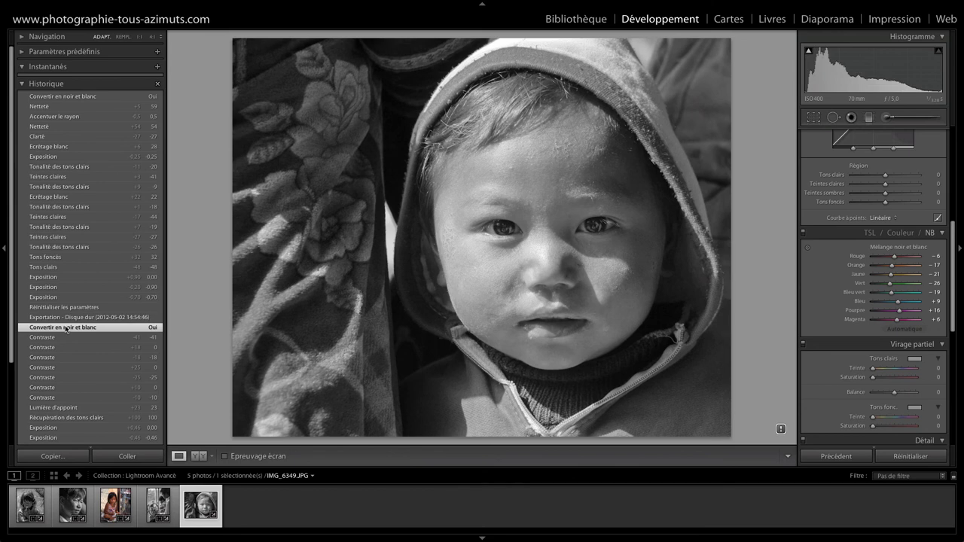
left_click(81, 107)
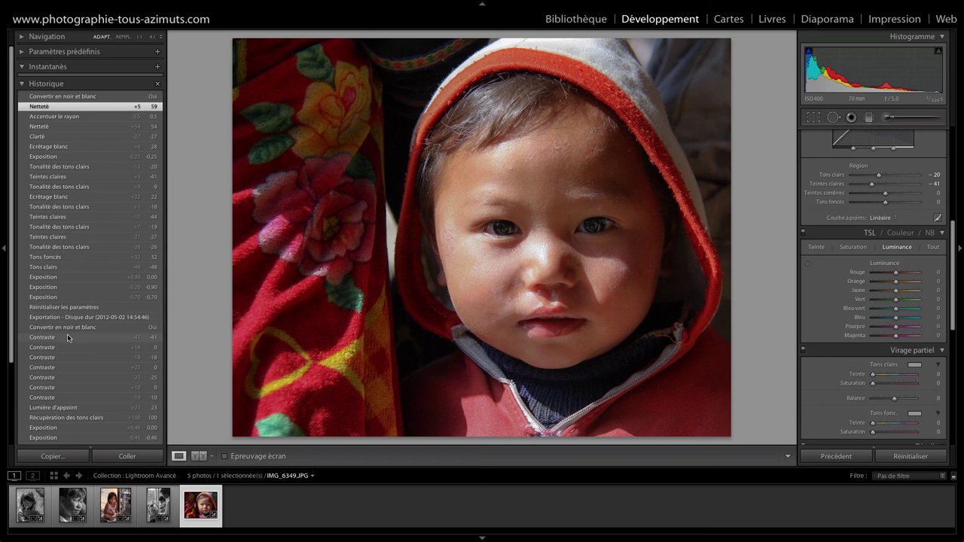
left_click(67, 337)
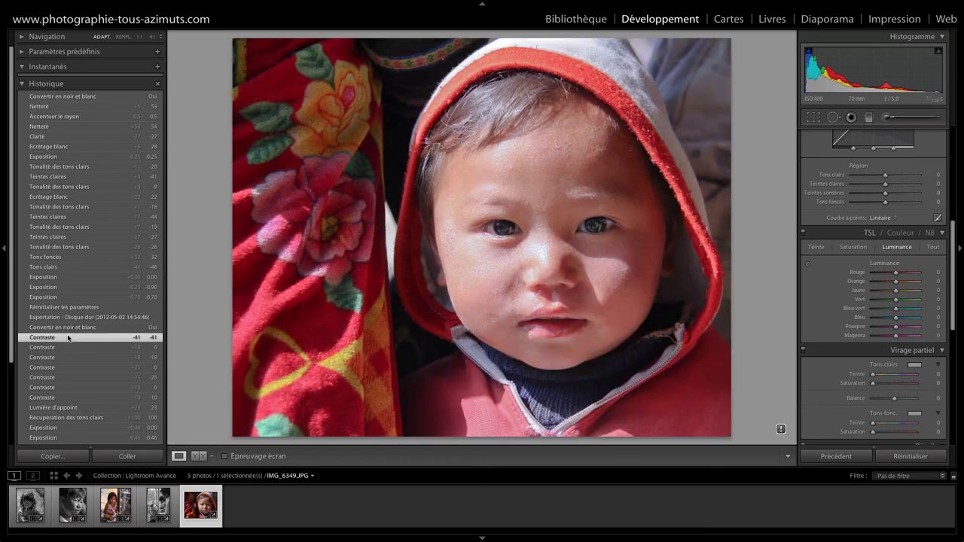
left_click(69, 107)
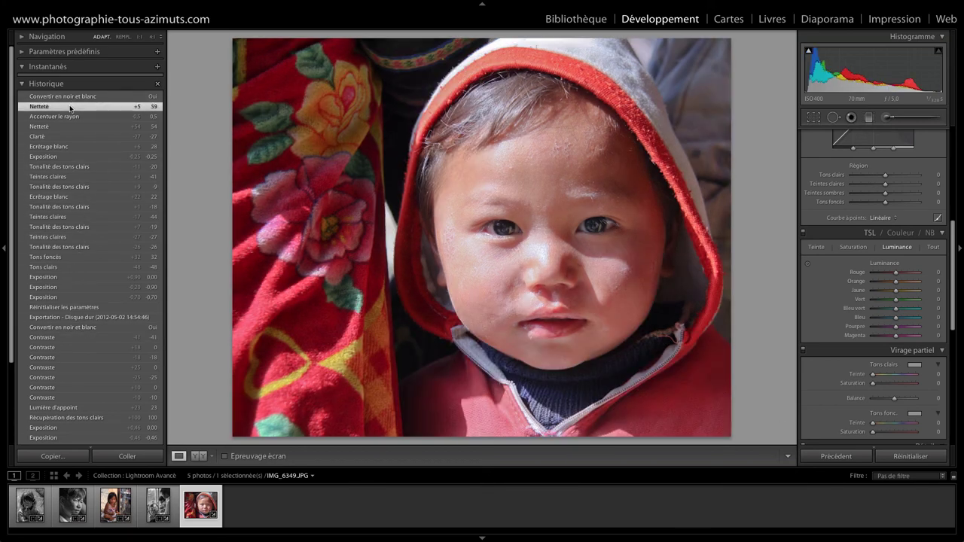